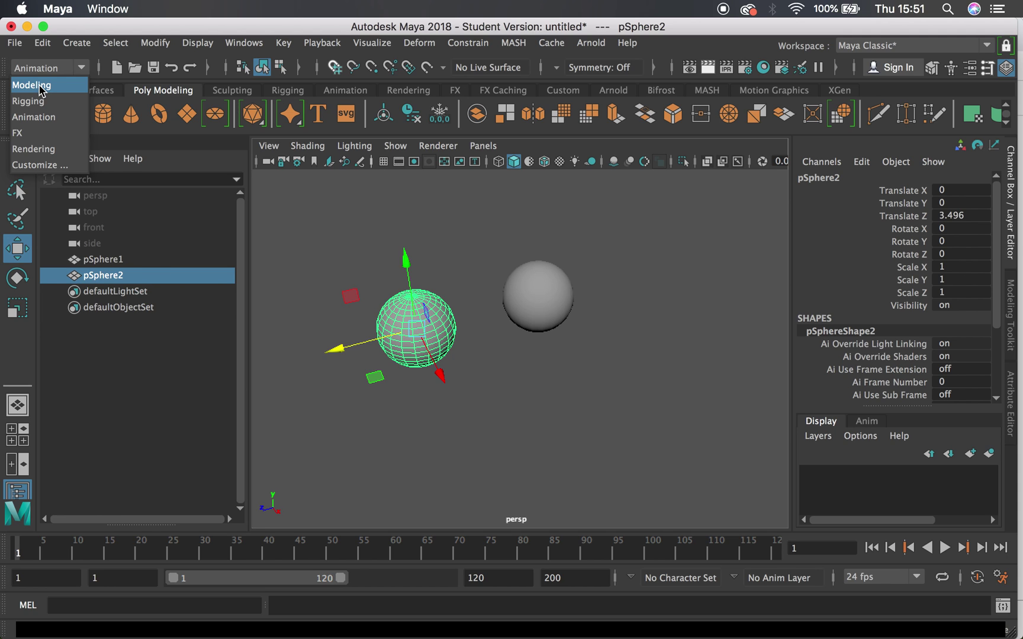
Switch to the Modeling menu set and deselect pSphere2
click(41, 87)
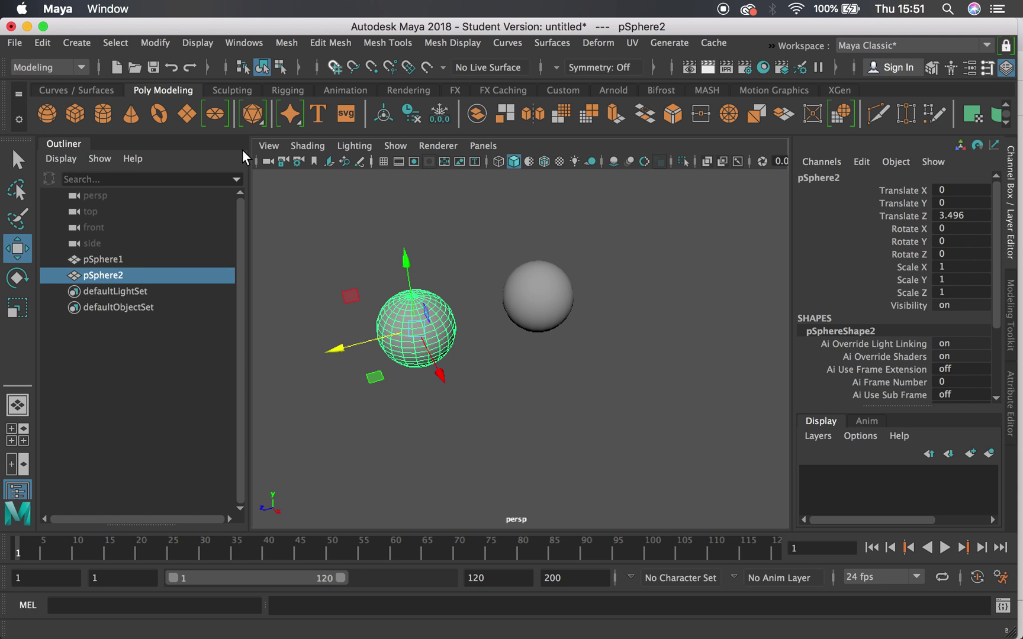
scroll(467, 307, up, 5)
click(442, 296)
alt+drag(448, 304, 508, 358)
scroll(508, 358, up, 3)
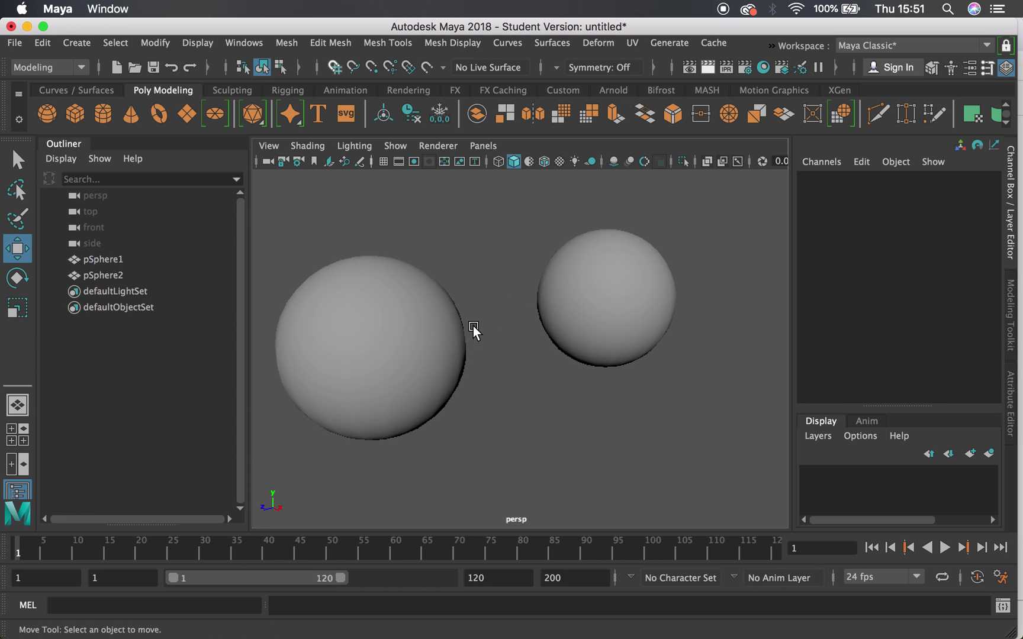
Select both spheres together to compare their wireframes, and clear the selection
click(306, 147)
click(548, 245)
click(562, 266)
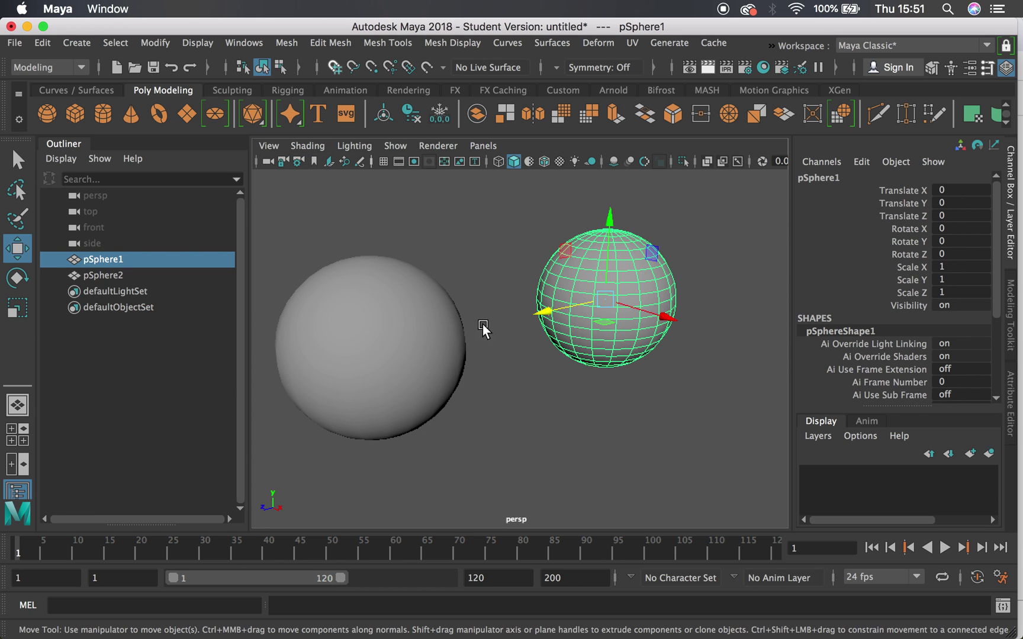
shift+click(398, 282)
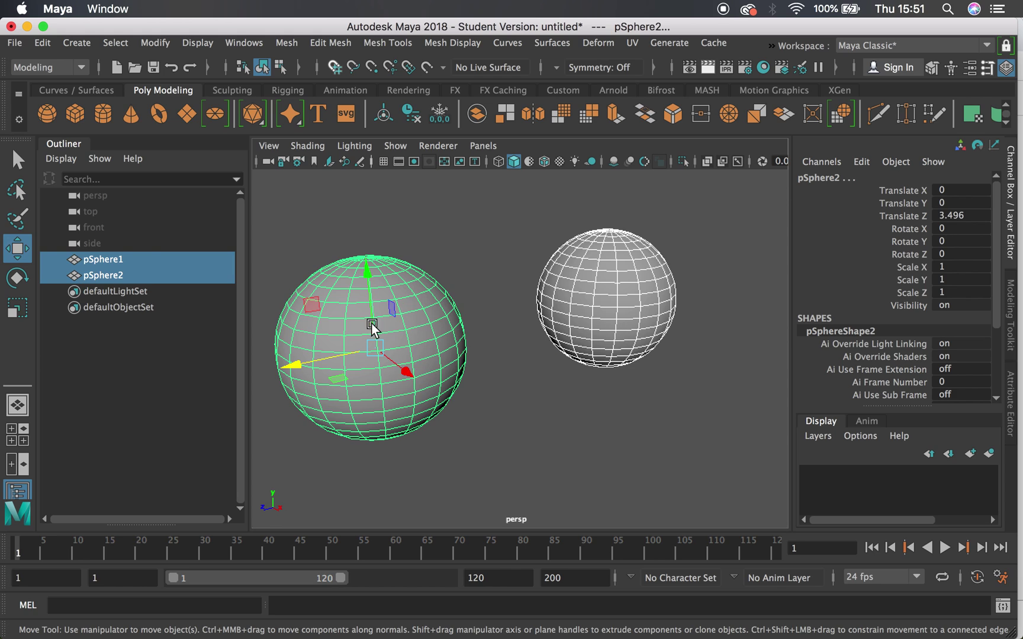
click(444, 237)
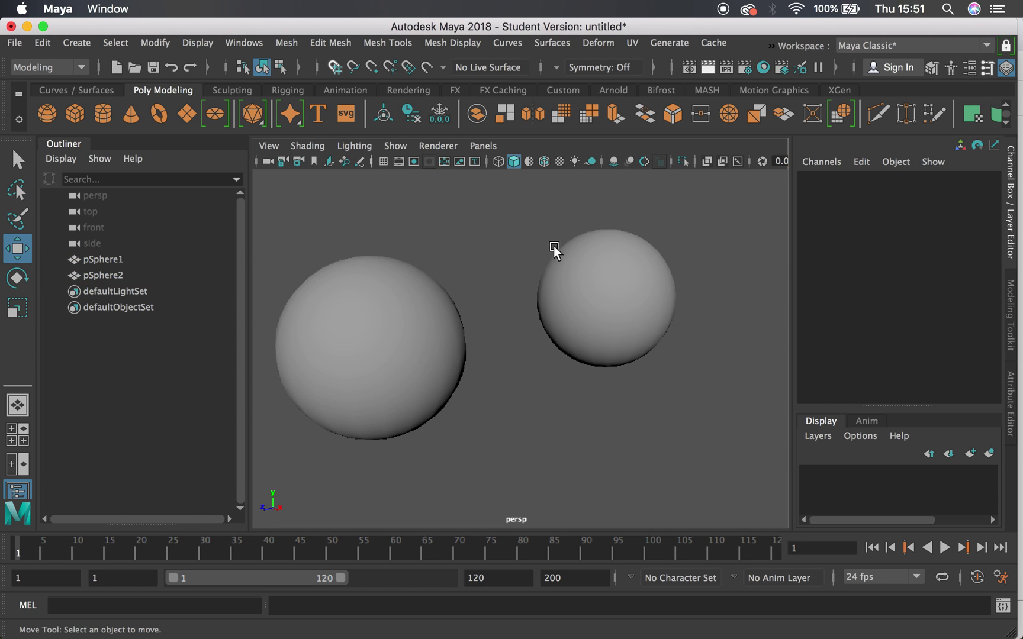
Harden all the edges of pSphere1 and clear the selection
click(626, 299)
click(462, 37)
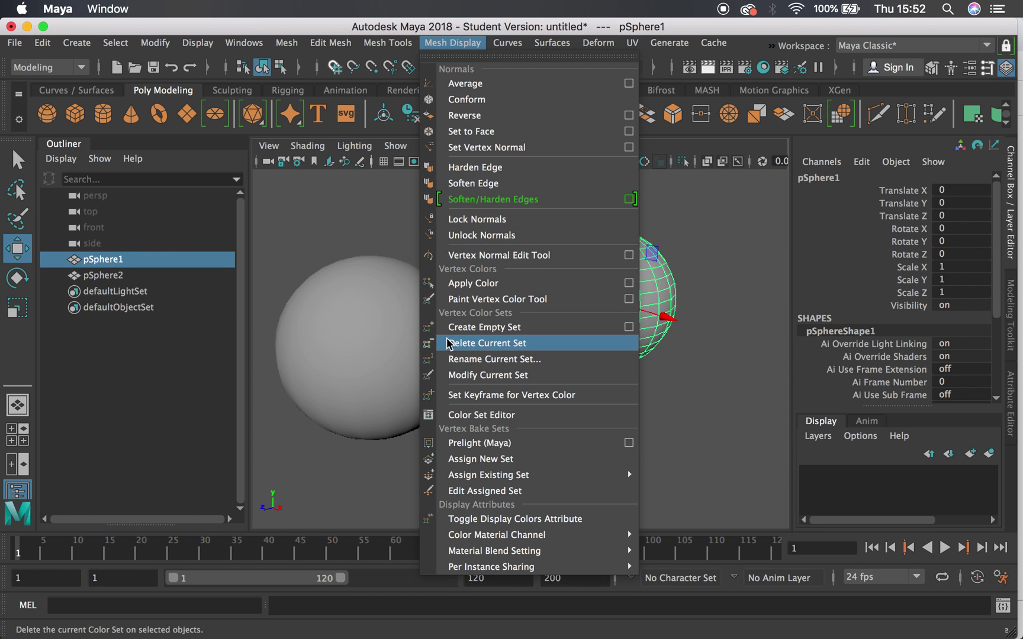
click(484, 166)
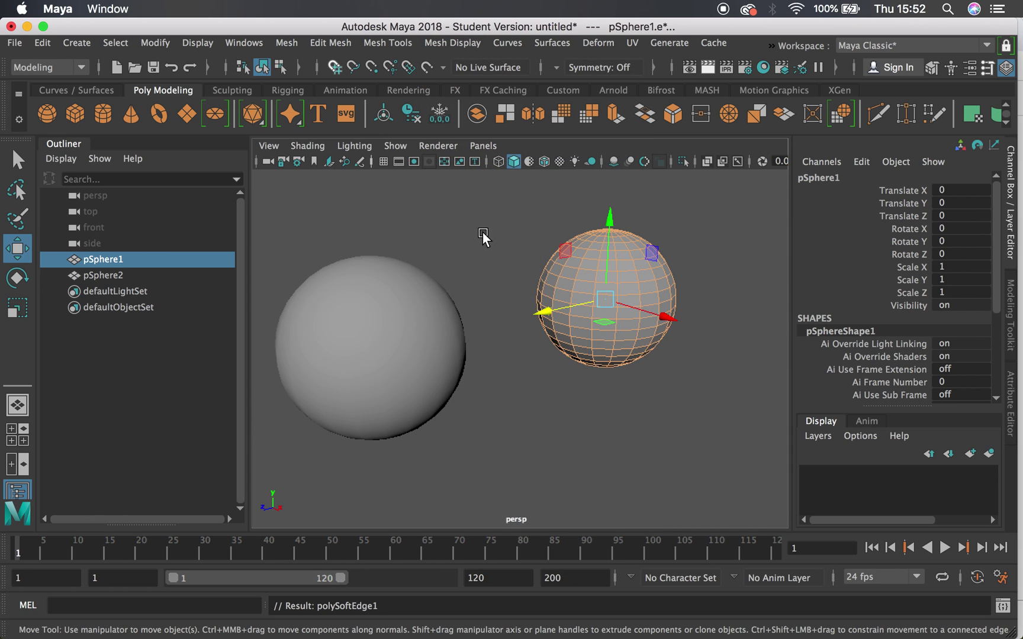
mouse_move(419, 219)
alt+mouse_down()
mouse_move(431, 220)
mouse_move(421, 219)
alt+mouse_up()
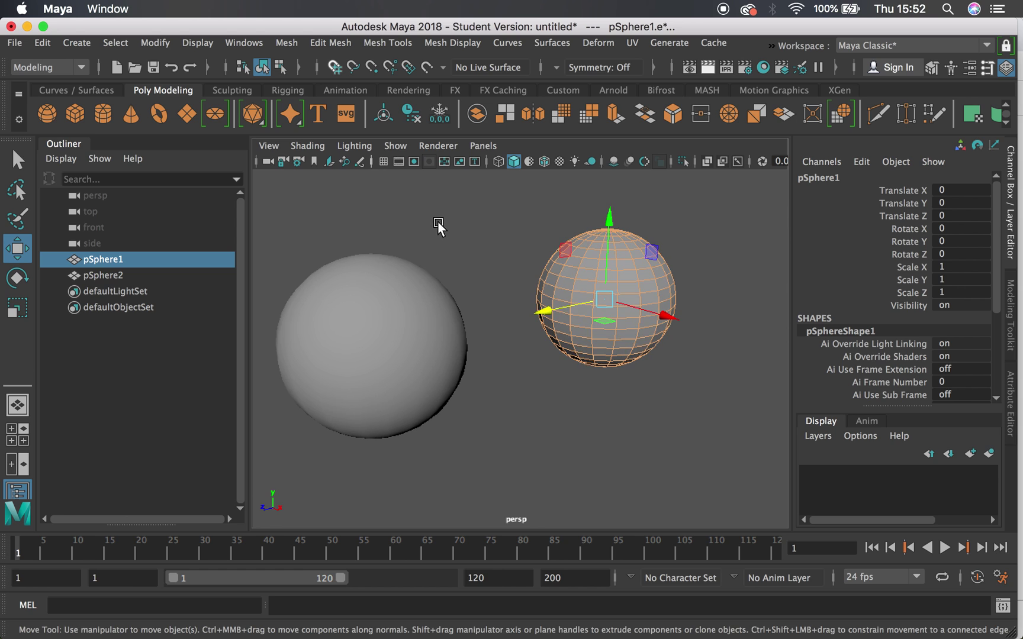
click(645, 382)
alt+drag(645, 383, 509, 386)
alt+right_drag(509, 386, 414, 332)
Select pSphere2 and pSphere1 together to compare their polygon layout, and clear the selection
click(374, 303)
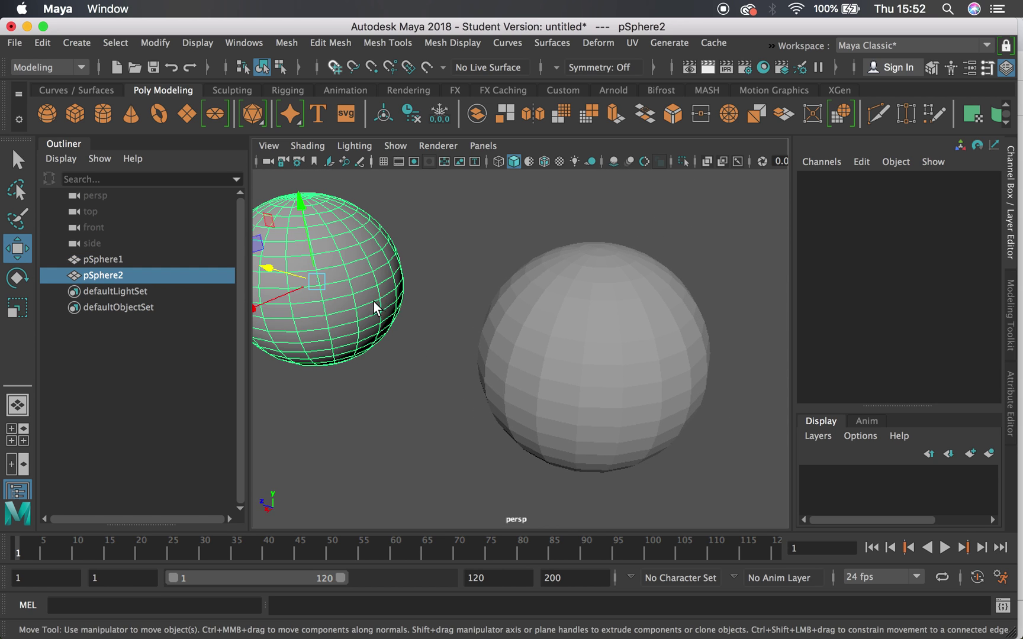
shift+click(616, 367)
alt+drag(498, 281, 455, 291)
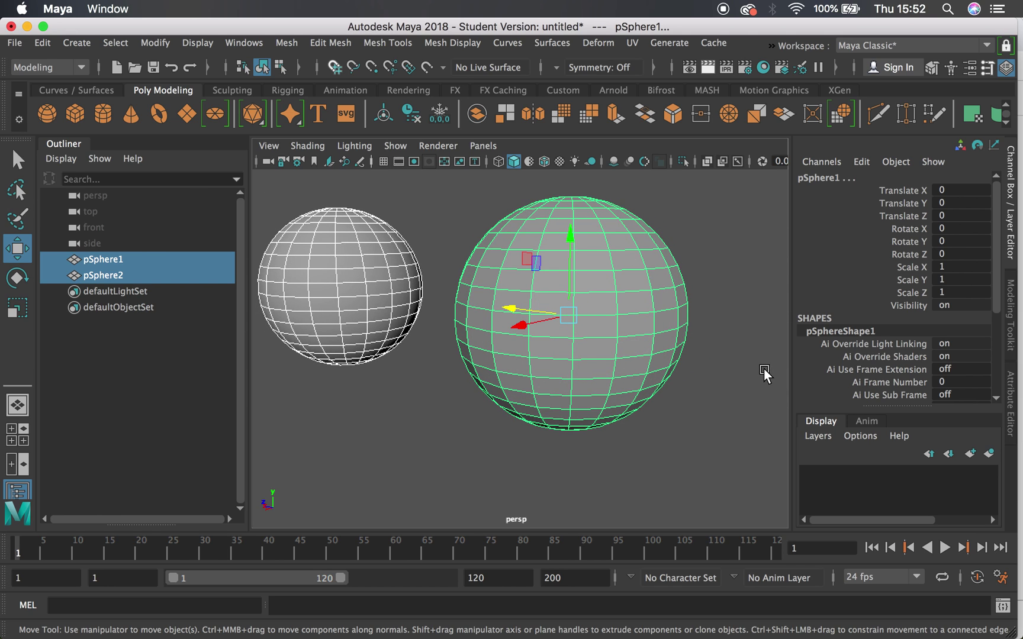
click(738, 321)
Examine the shading of pSphere1 up close and from a distance against pSphere2
alt+drag(679, 375, 704, 357)
alt+right_drag(705, 357, 631, 352)
alt+right_drag(521, 352, 572, 331)
alt+middle_drag(575, 322, 589, 349)
alt+right_drag(589, 349, 612, 349)
click(612, 339)
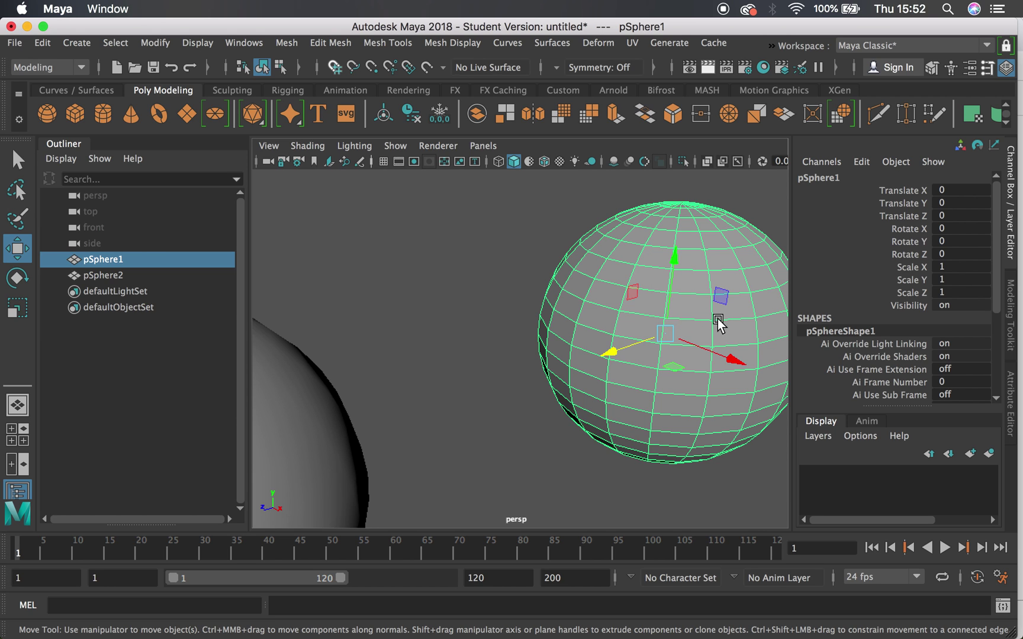
alt+drag(669, 391, 600, 375)
alt+right_drag(600, 375, 431, 301)
click(430, 302)
alt+drag(507, 338, 532, 346)
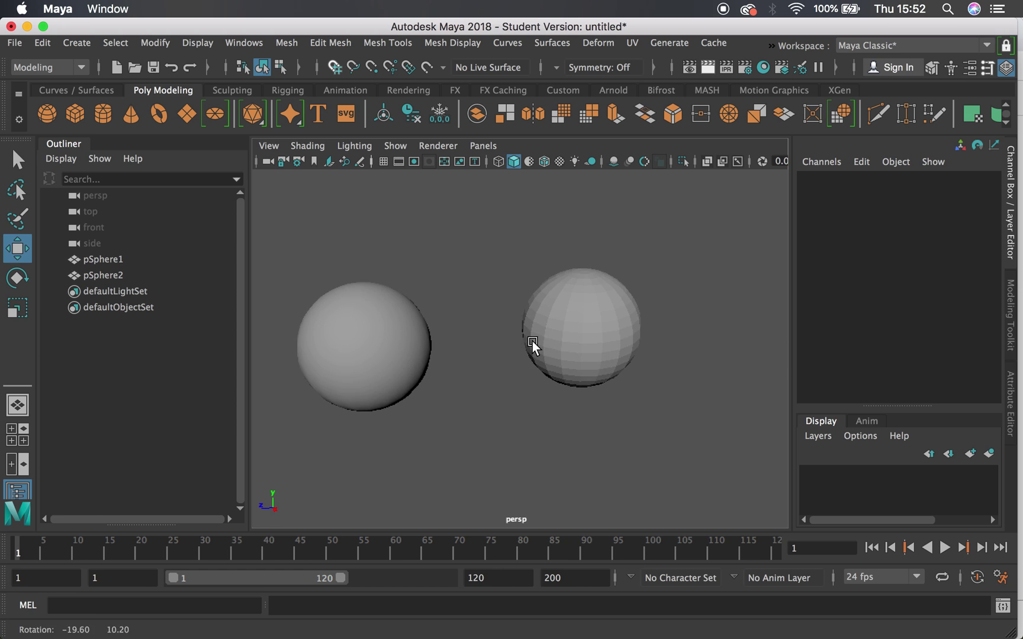
alt+right_drag(532, 347, 466, 333)
alt+middle_drag(467, 333, 494, 287)
click(438, 299)
Soften all the edges of pSphere1 and deselect it
alt+right_drag(439, 299, 599, 245)
click(598, 249)
click(452, 42)
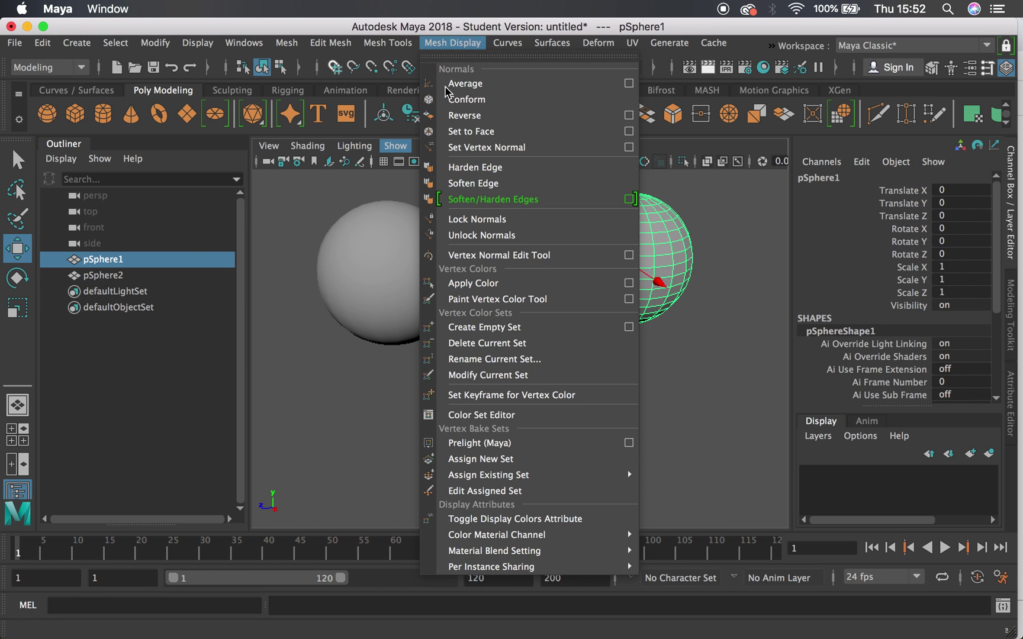
click(494, 187)
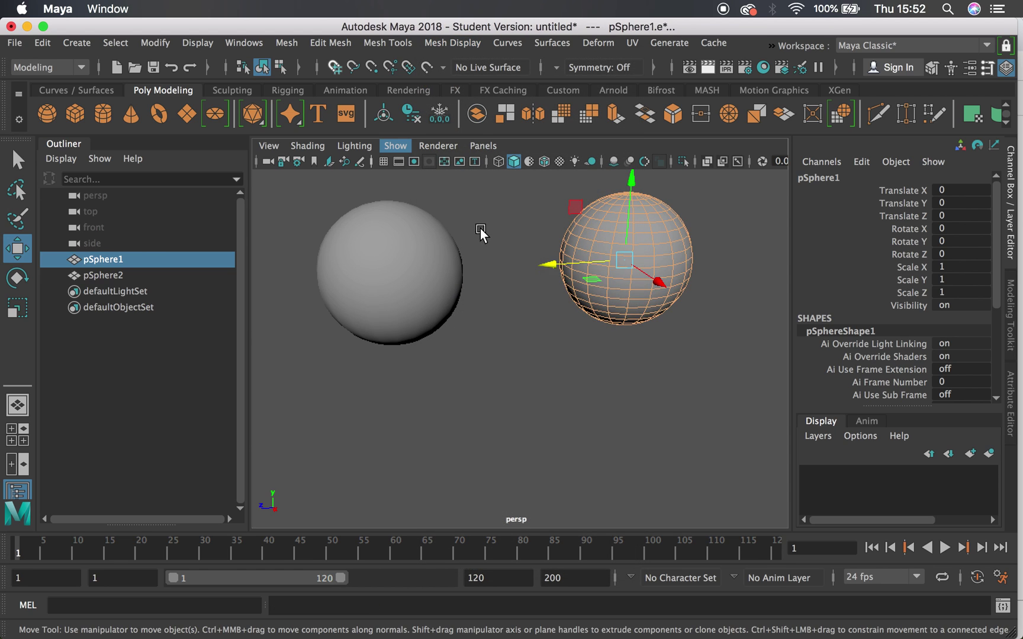
click(491, 239)
alt+middle_drag(490, 239, 484, 278)
alt+right_drag(484, 278, 517, 314)
alt+middle_drag(460, 302, 538, 312)
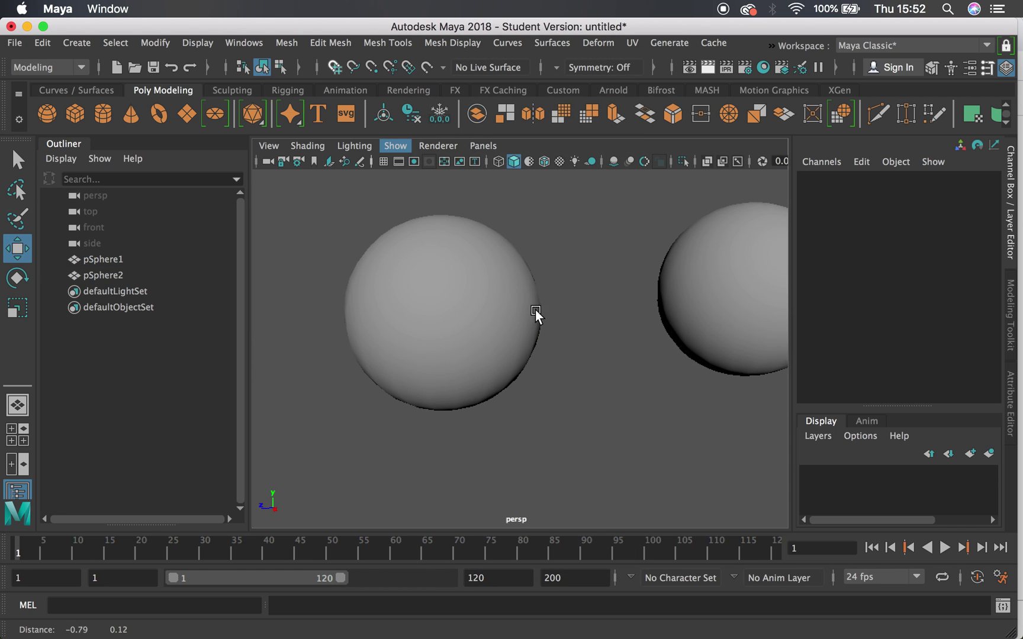
alt+right_drag(536, 323, 462, 316)
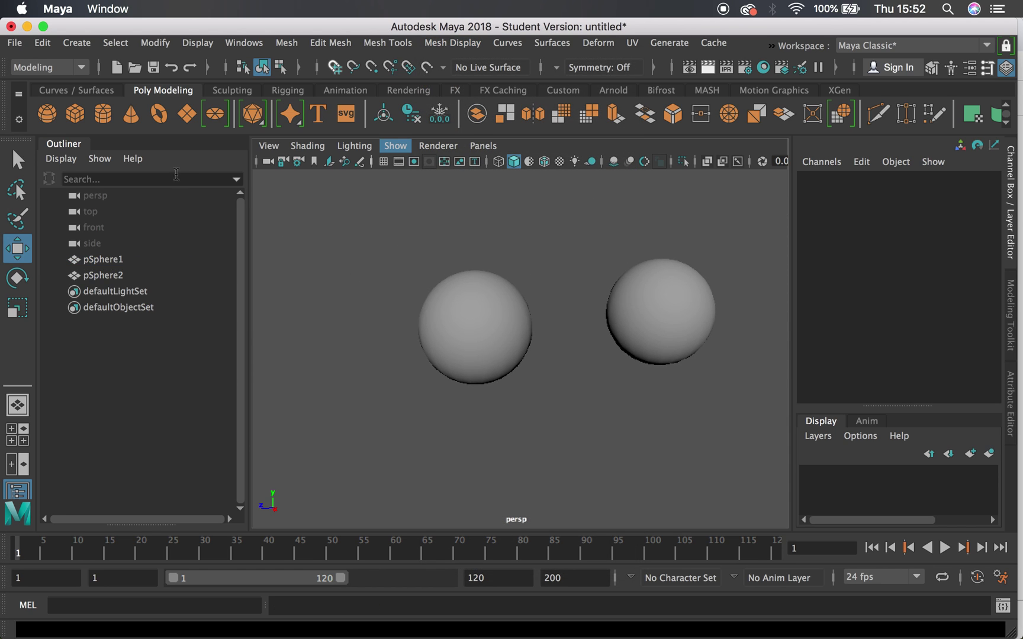
Create a polygon cylinder and move it along Z to about 6.32, on the far side of pSphere2
click(107, 112)
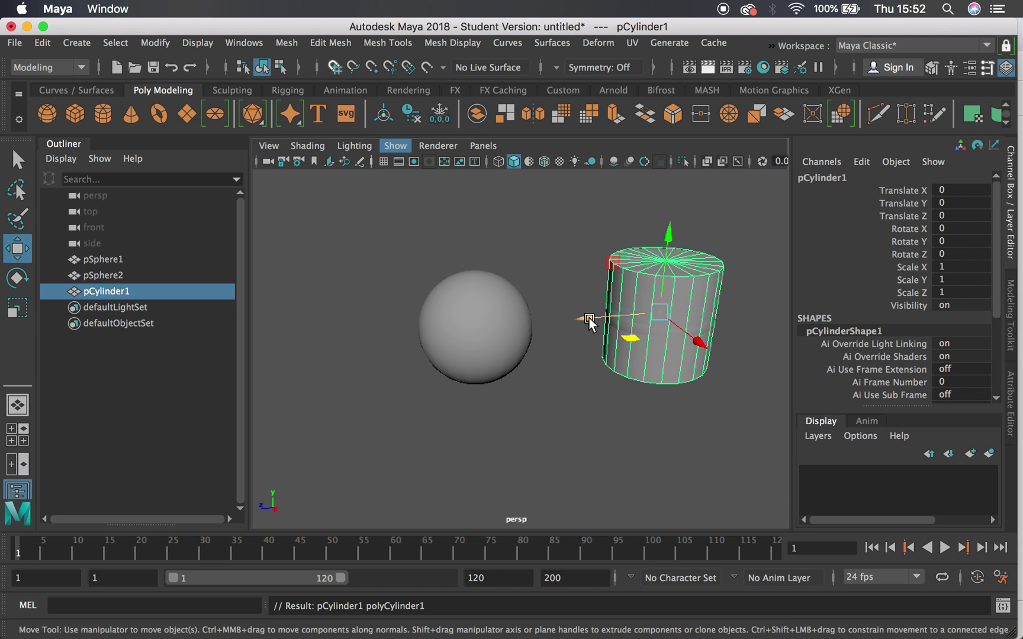
drag(586, 315, 220, 354)
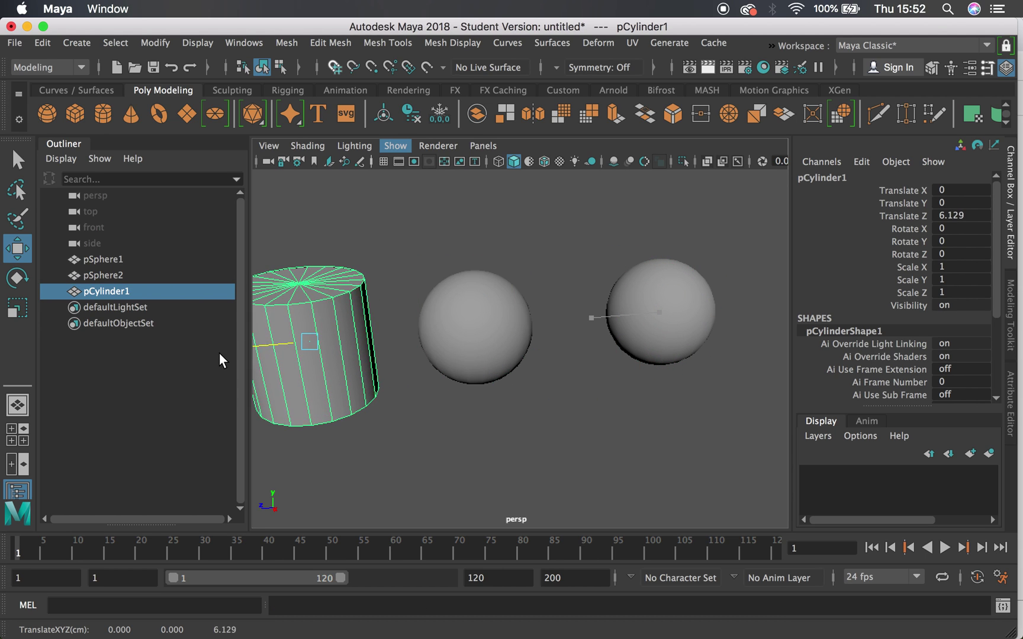
alt+middle_drag(378, 299, 477, 265)
click(474, 262)
scroll(455, 257, up, 3)
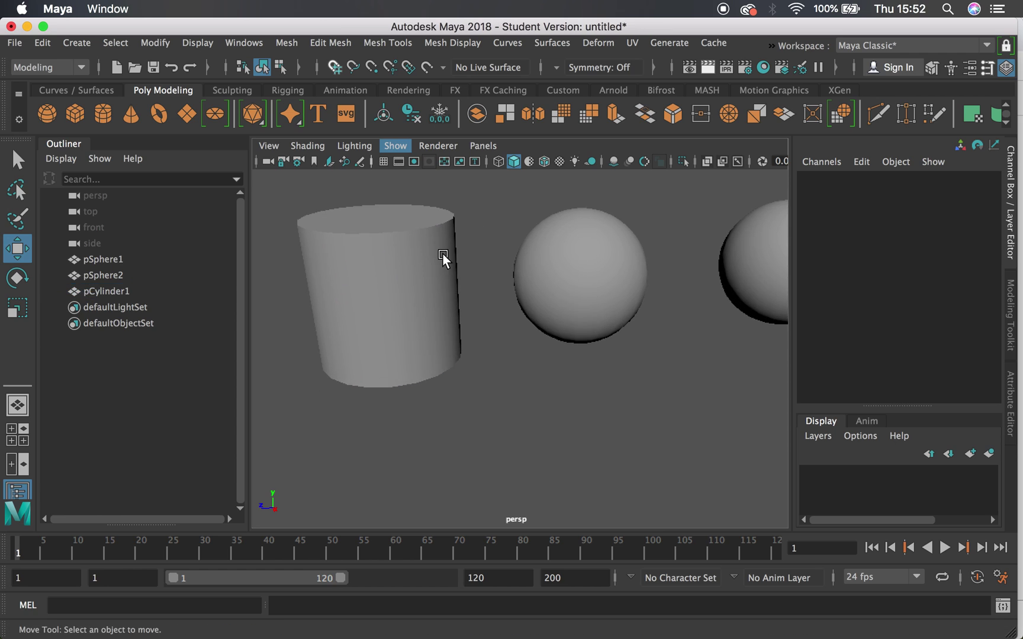
alt+middle_drag(420, 245, 508, 322)
scroll(509, 322, up, 4)
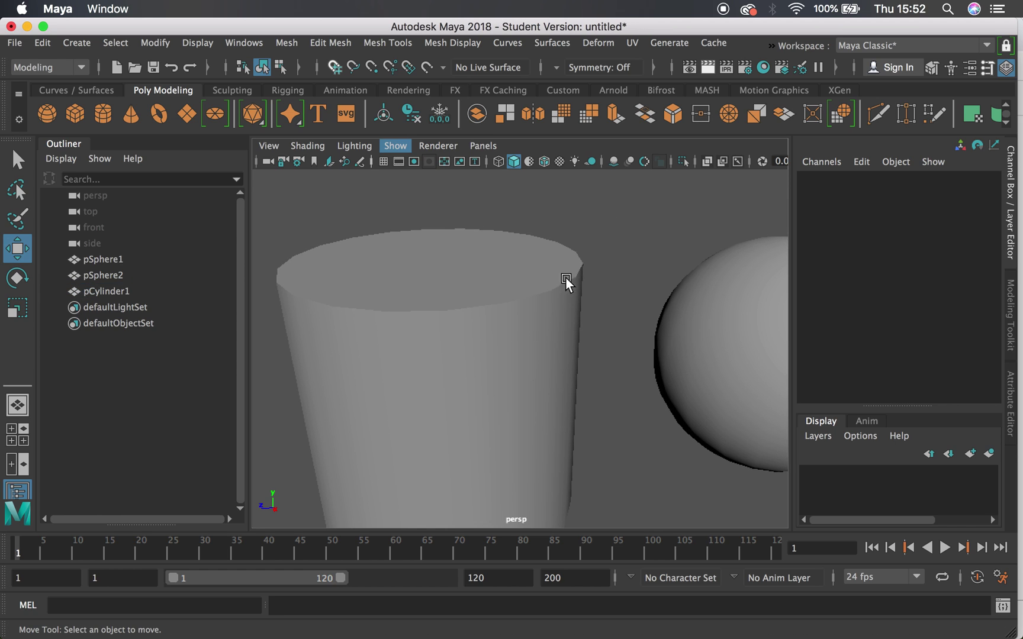
Harden all the edges of the cylinder and clear the selection
click(461, 381)
scroll(444, 406, down, 3)
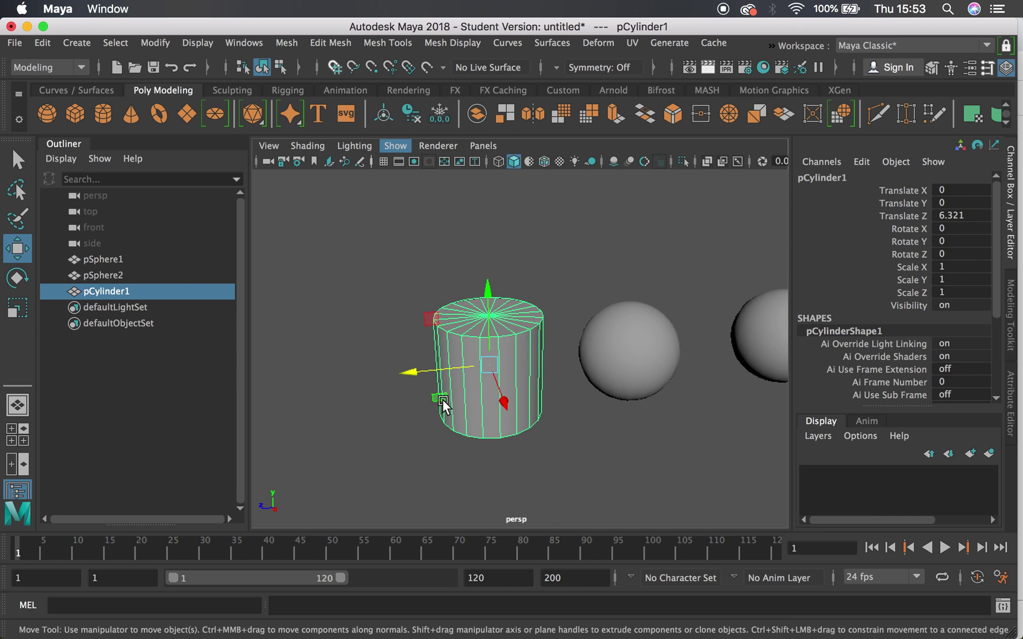
alt+drag(443, 400, 408, 380)
click(450, 41)
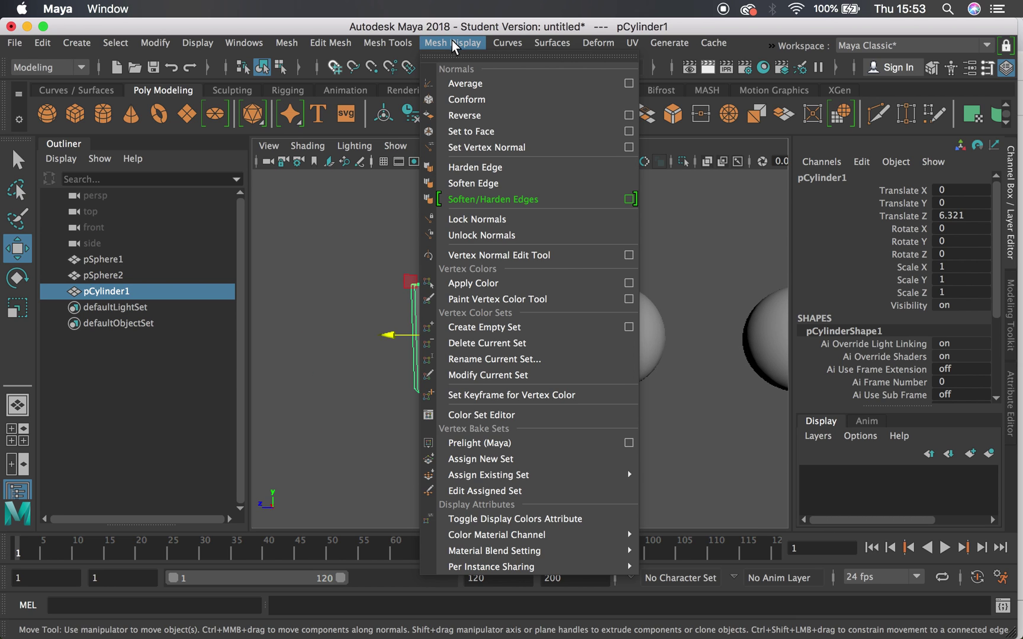
click(475, 171)
click(381, 232)
alt+drag(404, 253, 367, 267)
alt+right_drag(367, 266, 454, 302)
alt+middle_drag(454, 302, 522, 283)
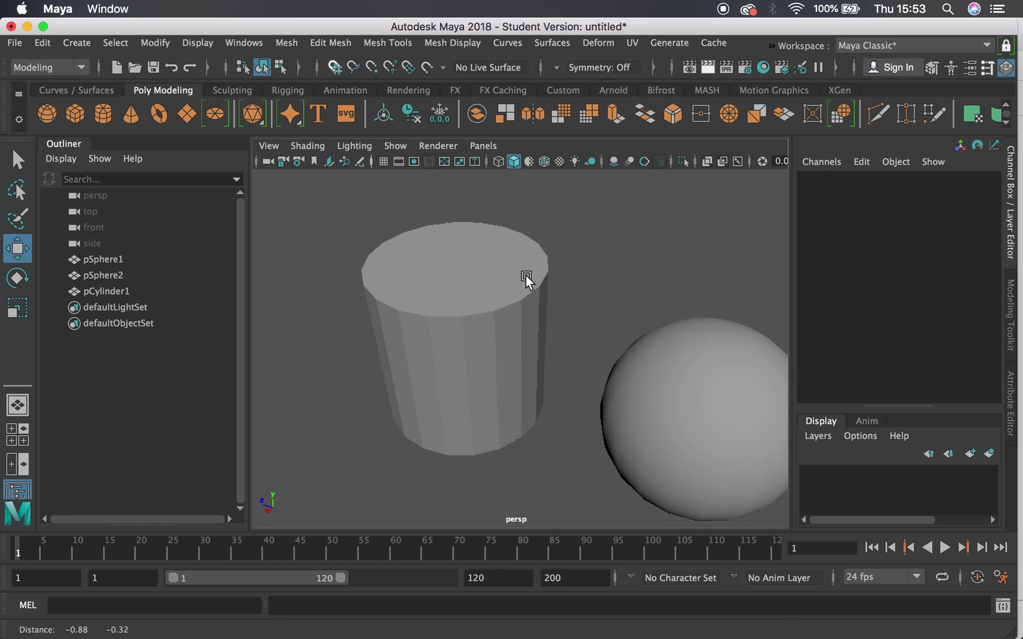
alt+right_drag(523, 282, 474, 302)
Soften all the edges of the cylinder
click(493, 283)
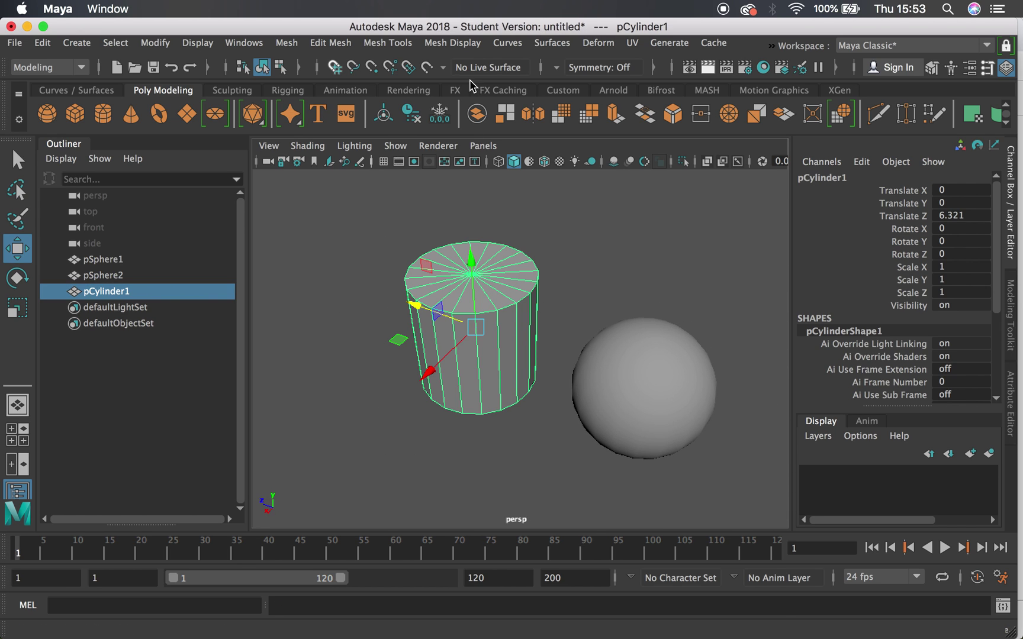
click(468, 44)
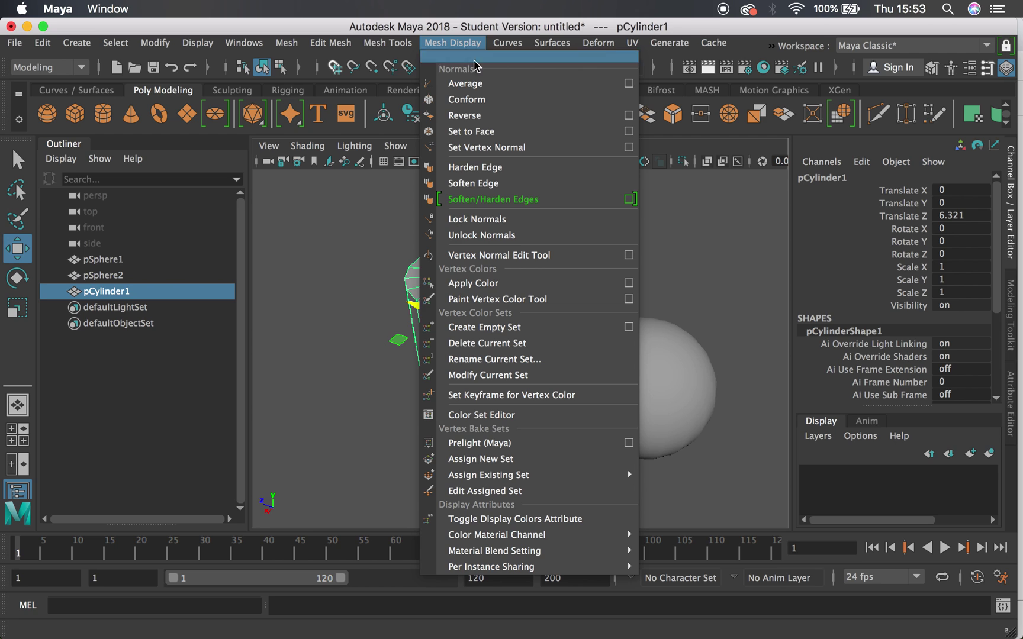
click(473, 183)
click(608, 226)
alt+drag(471, 261, 468, 238)
alt+right_drag(468, 237, 423, 148)
Harden only the circular border edge loops of the cylinder's two caps and return to object selection
click(424, 254)
alt+drag(411, 264, 454, 243)
double_click(435, 332)
shift+double_click(433, 387)
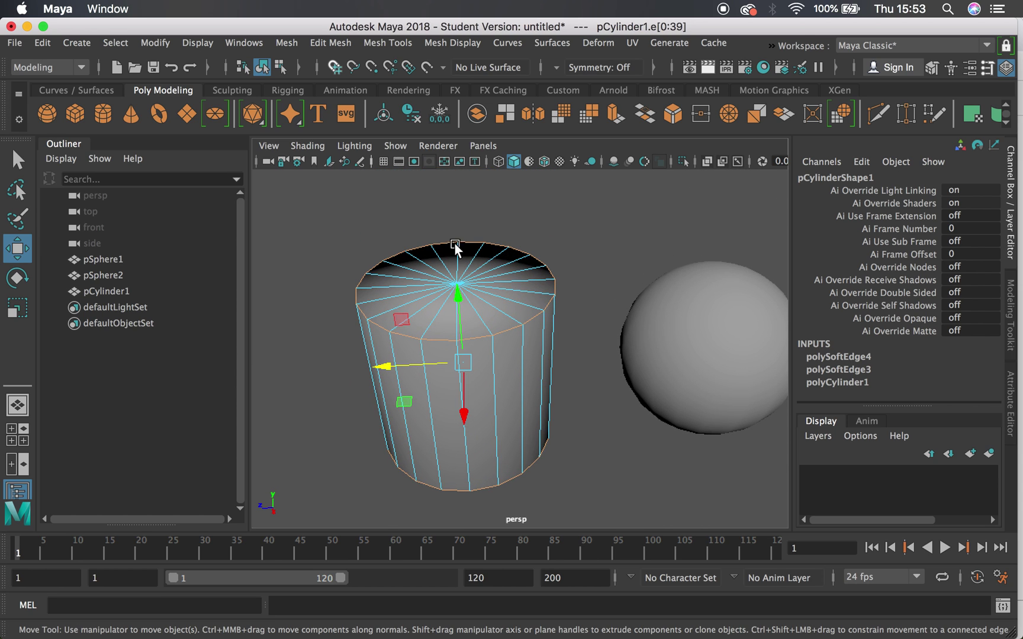
click(467, 41)
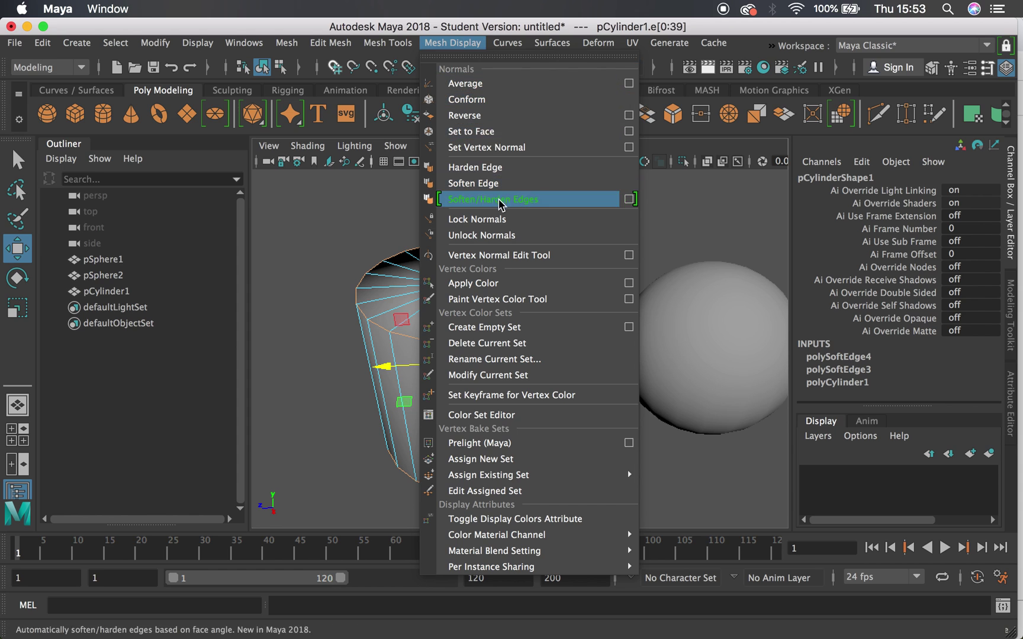
click(480, 168)
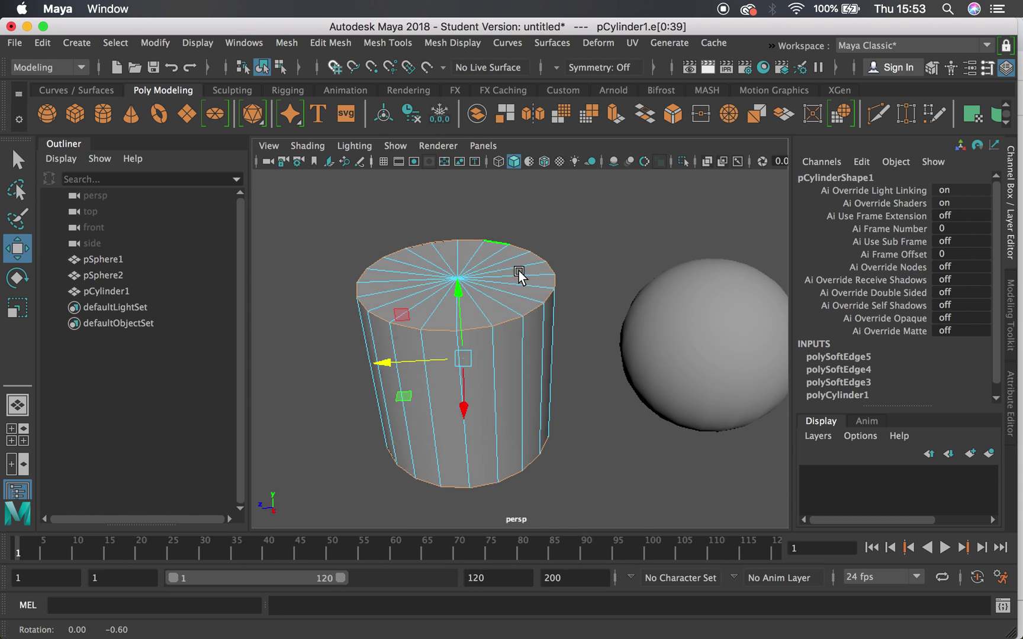
click(612, 228)
alt+drag(496, 255, 514, 274)
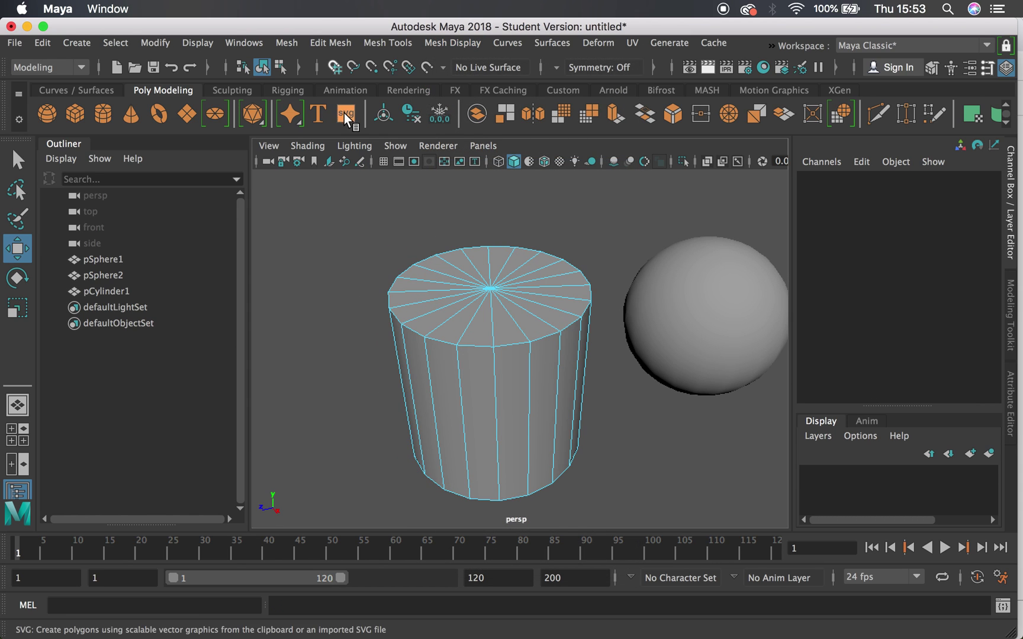
click(280, 67)
click(262, 67)
click(375, 251)
Examine the cylinder's cap and side shading from several angles and beside the two spheres
alt+drag(493, 256, 426, 263)
alt+drag(425, 336, 501, 332)
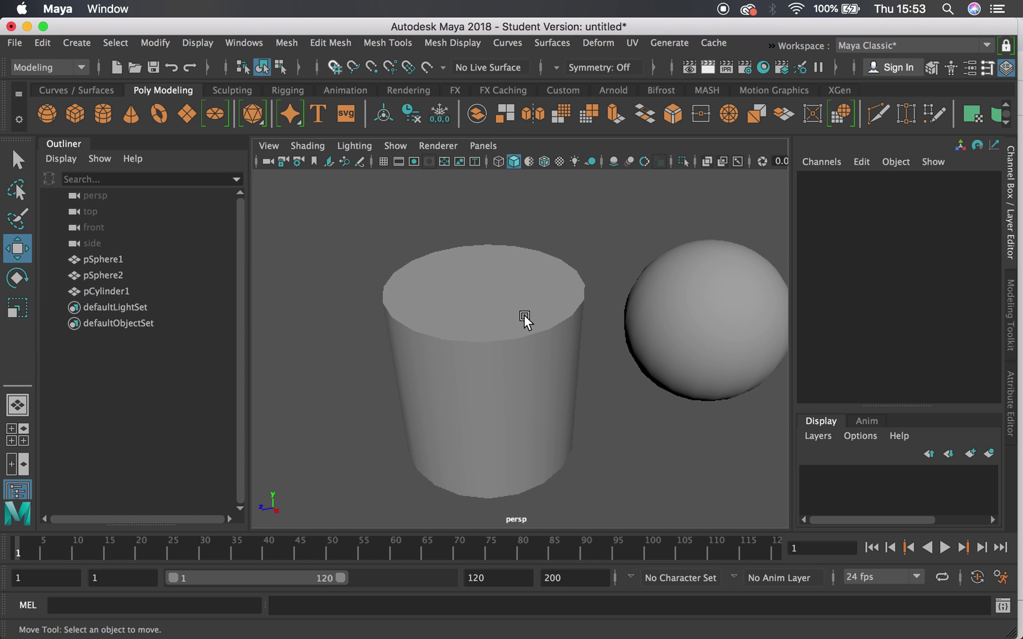
alt+middle_drag(566, 292, 559, 309)
alt+drag(558, 312, 509, 267)
alt+right_drag(509, 267, 554, 276)
alt+middle_drag(555, 274, 454, 259)
alt+right_drag(454, 258, 355, 240)
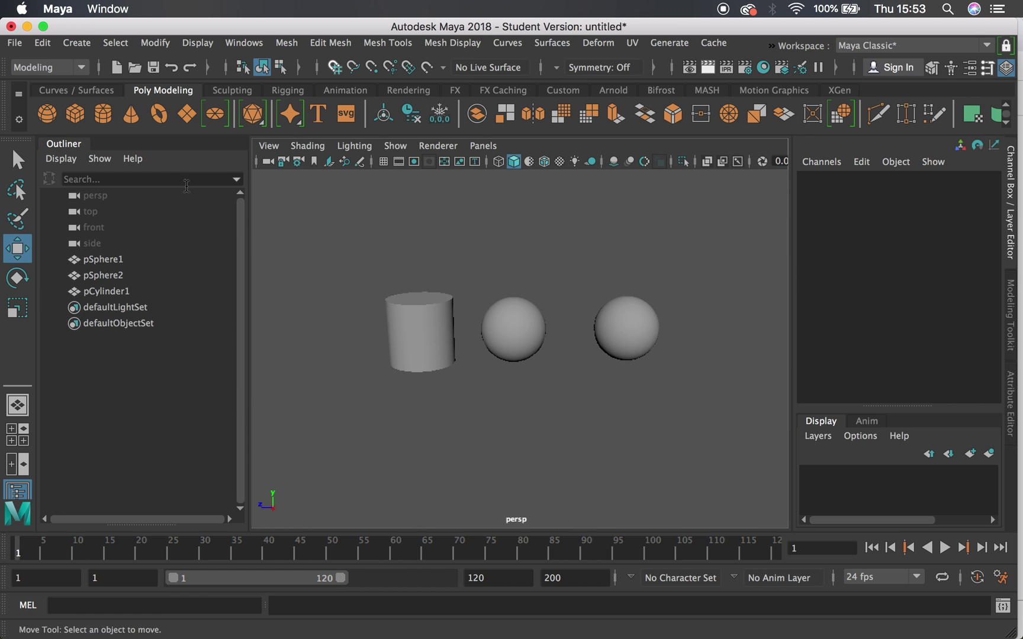
Create a polygon cube and move it away from the spheres
click(79, 114)
drag(574, 281, 519, 174)
alt+right_drag(506, 385, 618, 427)
Harden several edge loops on pSphere2, including its horizontal equator and a vertical loop, and clear the selection
click(455, 268)
right_drag(473, 277, 476, 138)
double_click(515, 302)
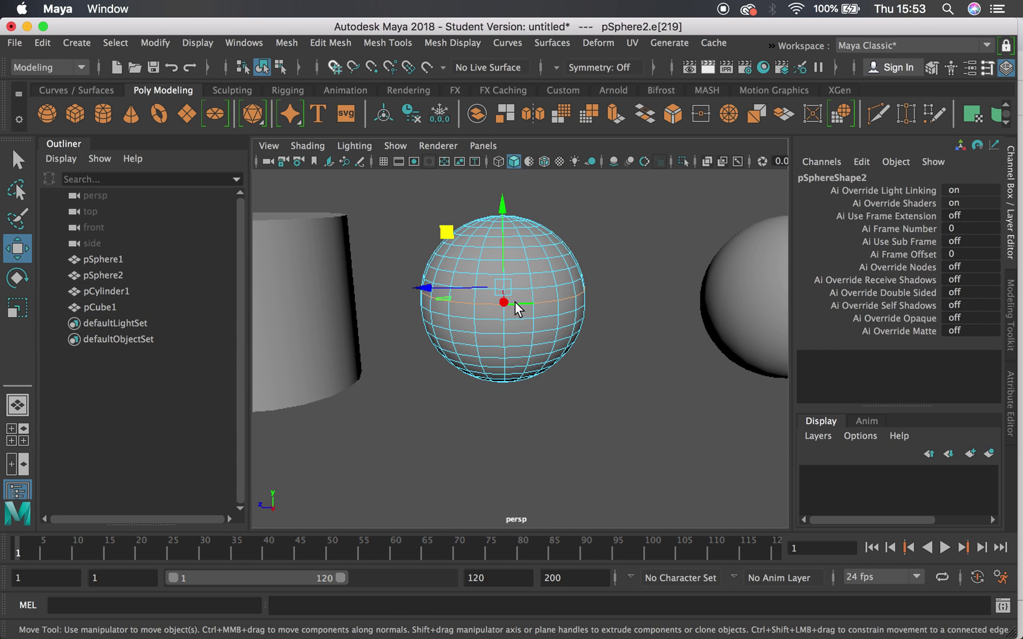
key(q)
shift+double_click(501, 265)
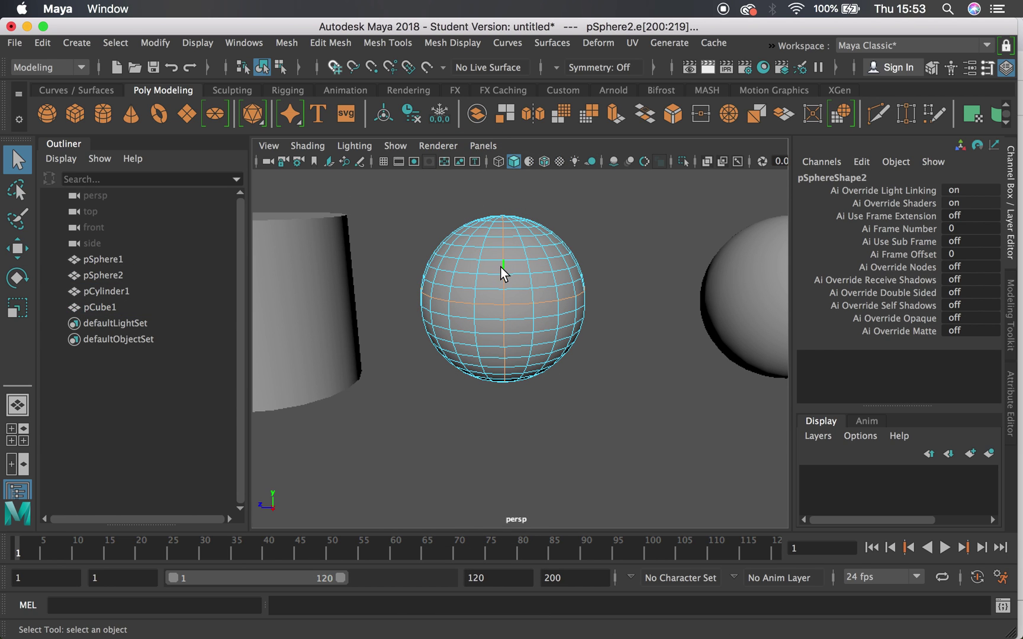
shift+double_click(462, 265)
shift+double_click(520, 333)
click(467, 43)
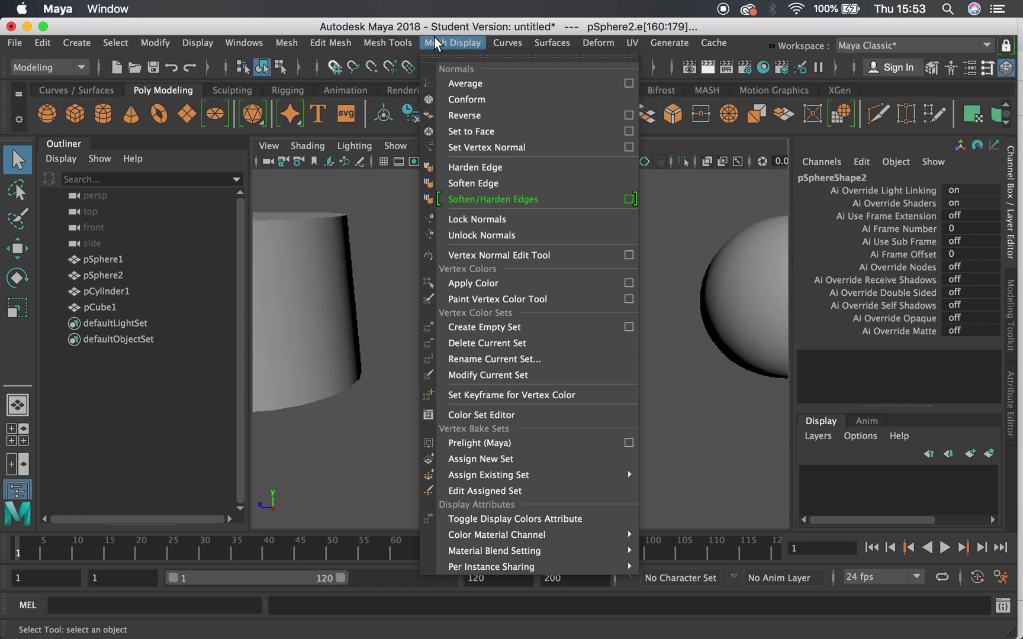
click(513, 168)
click(602, 229)
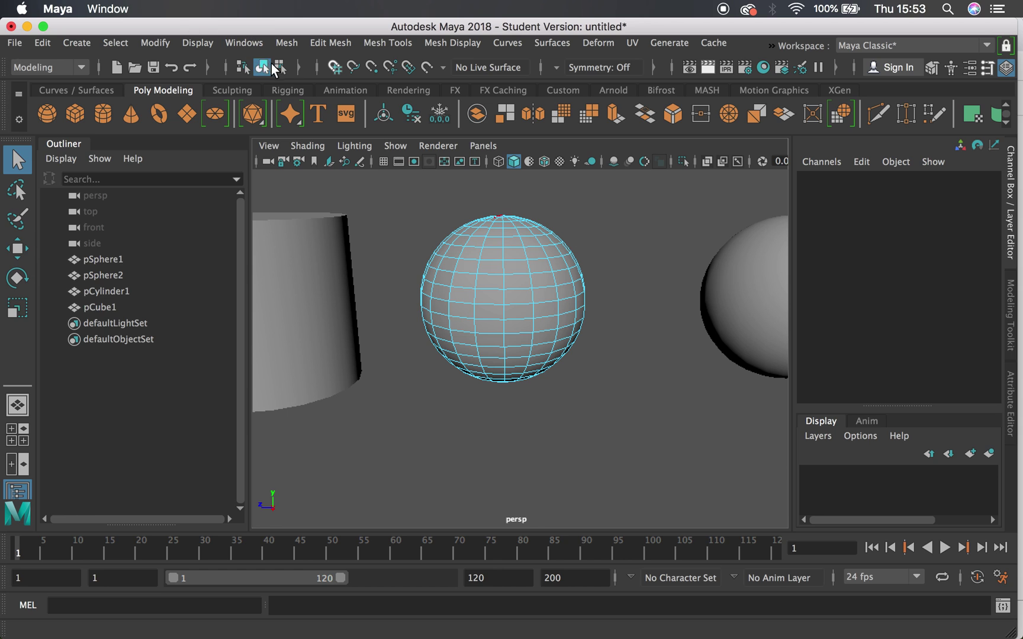
Return to object selection and examine the shading of the hardened edge loops on pSphere2 beside the other objects
click(269, 70)
click(587, 210)
mouse_move(468, 276)
alt+right_down()
mouse_move(570, 301)
mouse_move(447, 277)
alt+right_up()
mouse_move(448, 276)
alt+mouse_down()
mouse_move(580, 274)
mouse_move(459, 275)
mouse_move(388, 299)
mouse_move(441, 322)
mouse_move(456, 269)
alt+mouse_up()
alt+right_drag(456, 269, 451, 307)
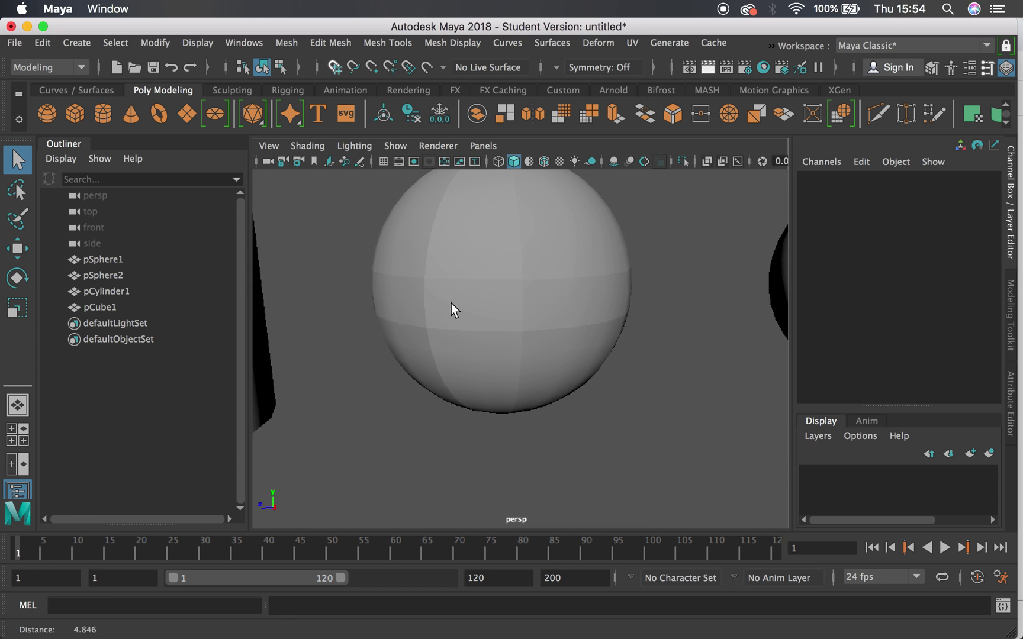
alt+drag(451, 308, 428, 331)
alt+right_drag(459, 333, 349, 321)
alt+drag(350, 320, 447, 287)
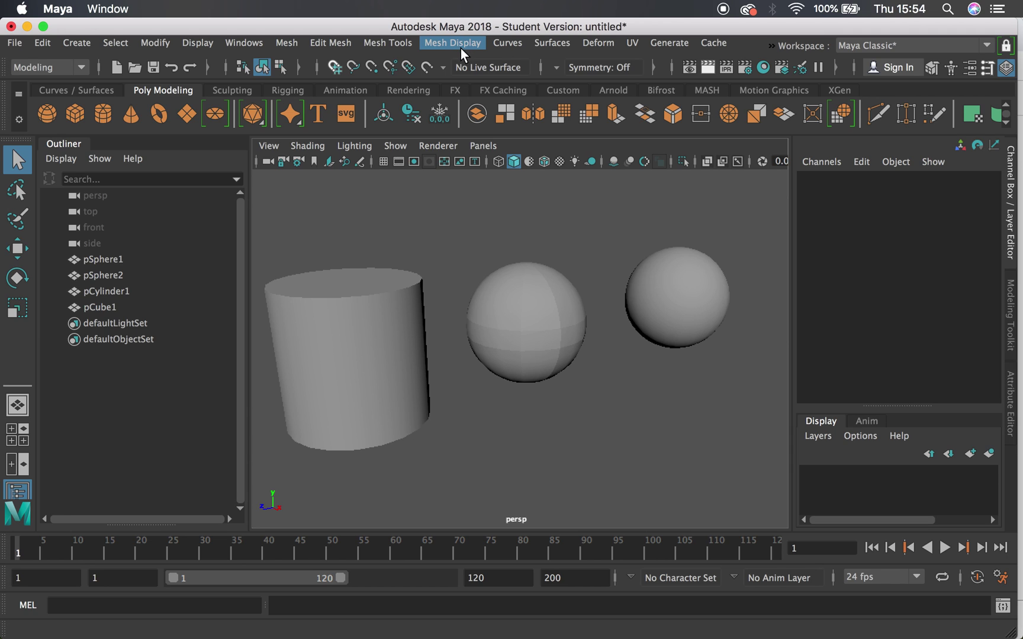
Create a second polygon cube and move it above the spheres to about Y 1.72 and Z 2.85
click(72, 112)
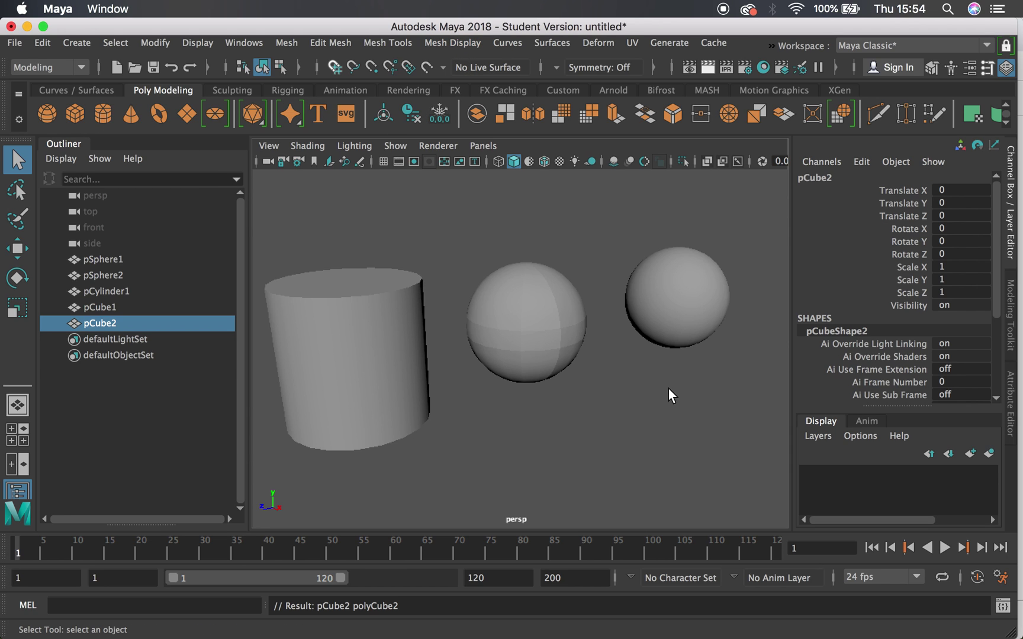
key(w)
drag(642, 304, 524, 174)
scroll(632, 288, down, 6)
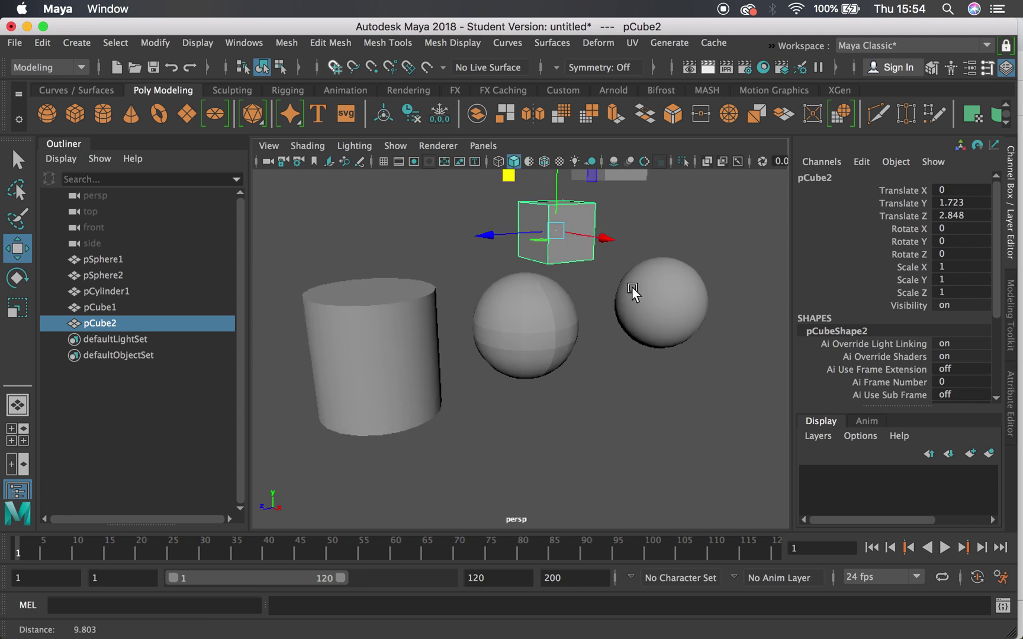
Smooth pCube2 twice with one division each time to turn it into a rounded mesh
click(287, 42)
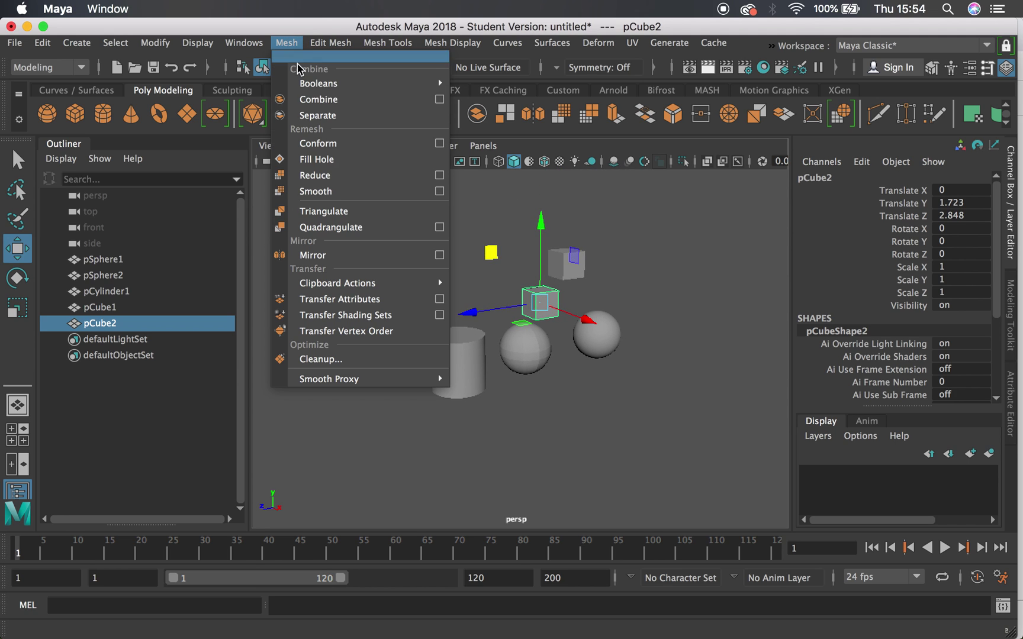
click(341, 193)
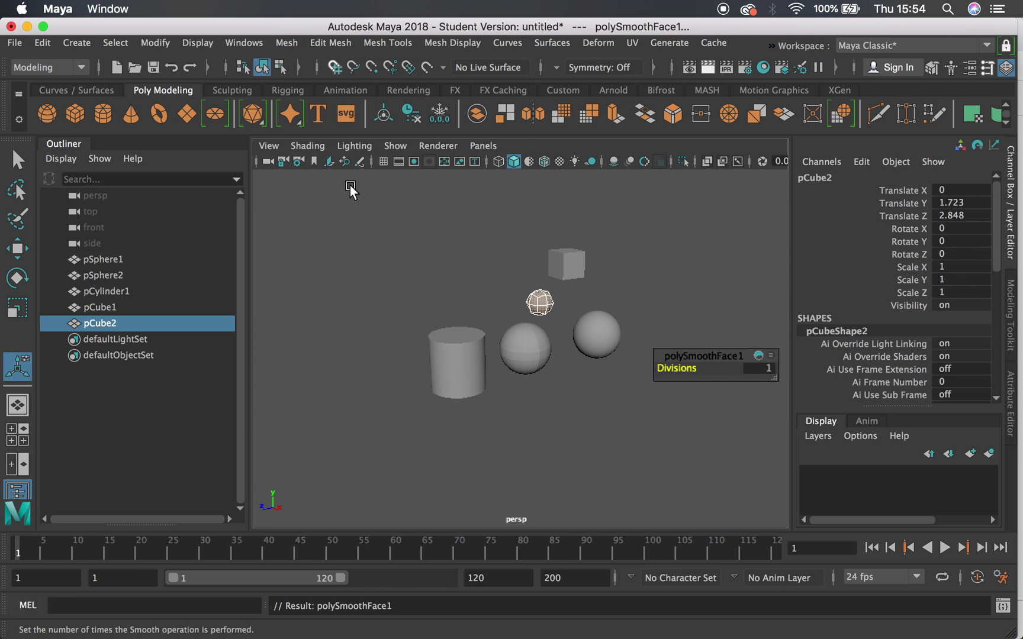
key(g)
alt+right_drag(562, 305, 674, 360)
alt+right_drag(519, 254, 555, 268)
alt+middle_drag(555, 267, 534, 323)
alt+right_drag(534, 324, 577, 358)
Turn on soft selection and pull an upper vertex of pCube2 far outward to stretch the mesh into a pointed shape
key(q)
right_drag(555, 239, 478, 181)
click(538, 227)
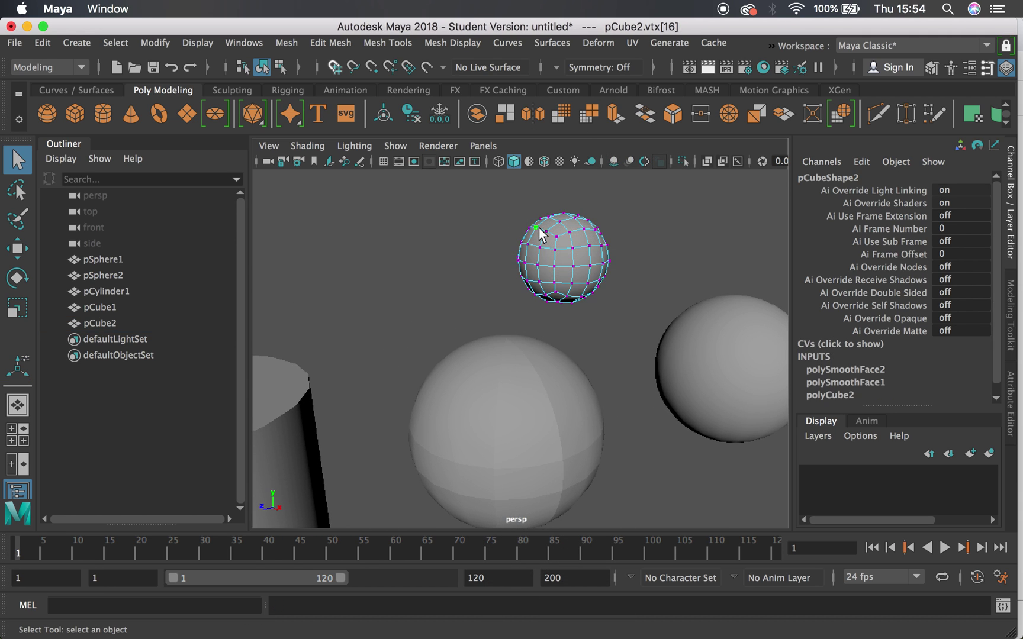
key(w)
key(b)
alt+right_drag(563, 255, 482, 233)
drag(482, 233, 289, 154)
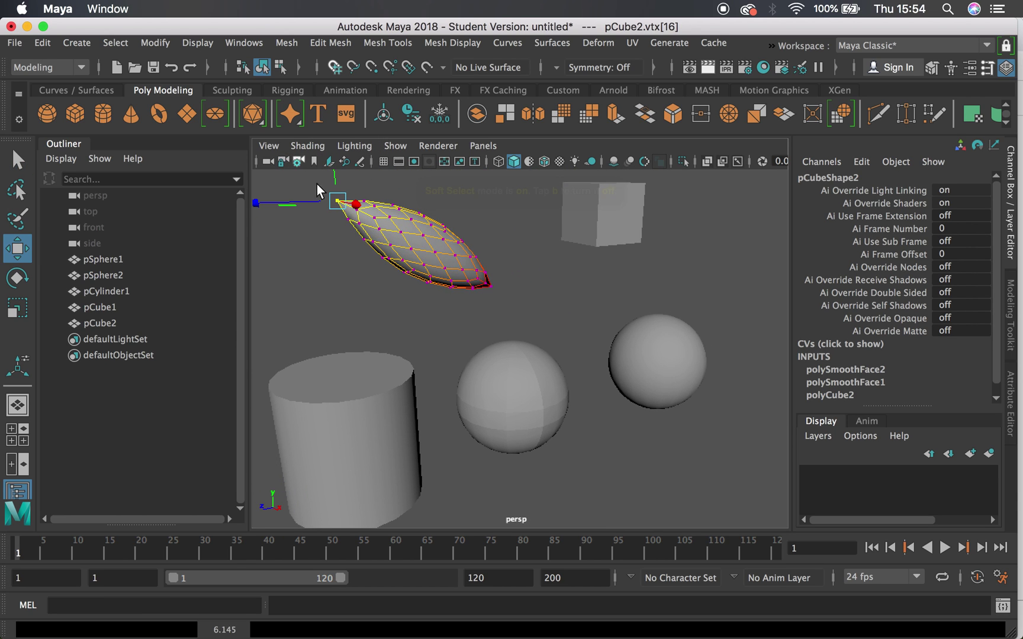
Move two more vertices of pCube2 with soft selection to deform it into an irregular, angular form
alt+right_drag(349, 202, 463, 267)
click(407, 225)
alt+right_drag(589, 328, 530, 301)
alt+drag(530, 300, 852, 319)
alt+drag(739, 320, 412, 343)
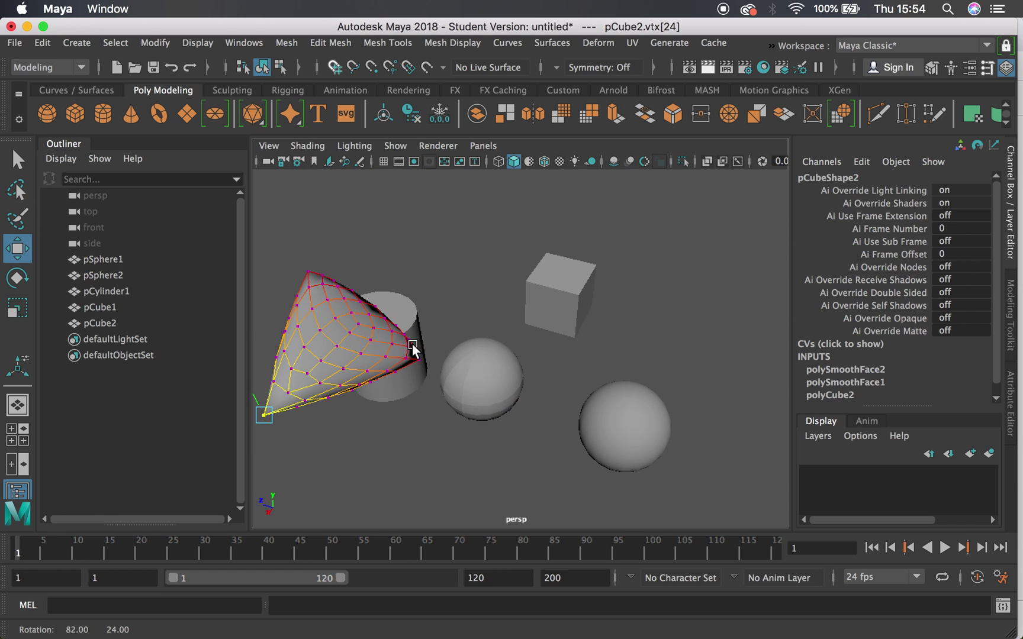
click(333, 317)
alt+drag(333, 317, 418, 296)
middle_drag(418, 296, 532, 285)
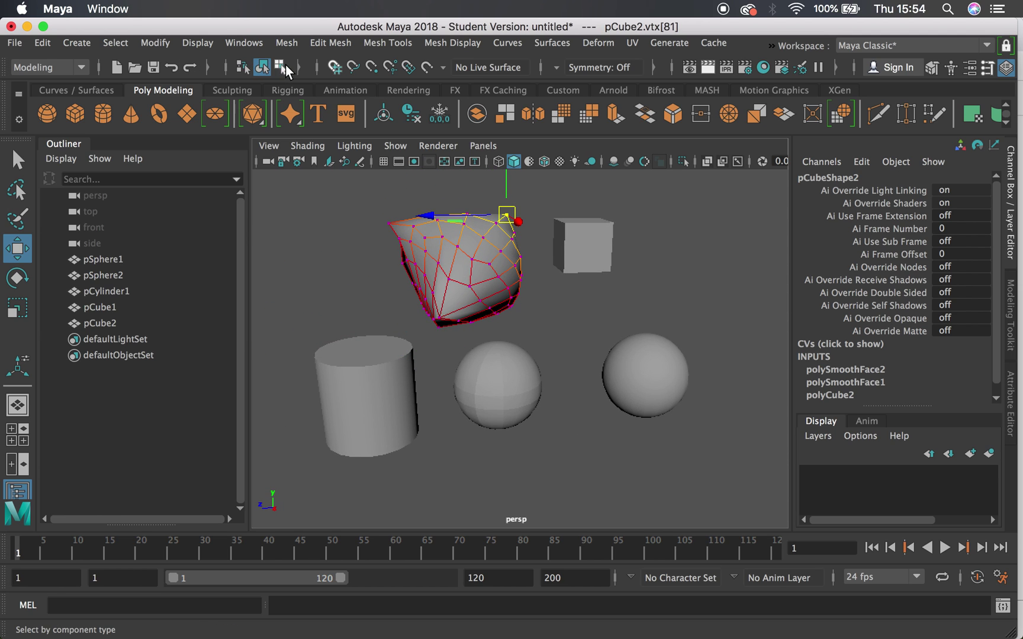
Return to object selection, select the deformed pCube2 and harden all of its edges
click(263, 67)
click(387, 292)
alt+drag(351, 258, 394, 281)
click(564, 297)
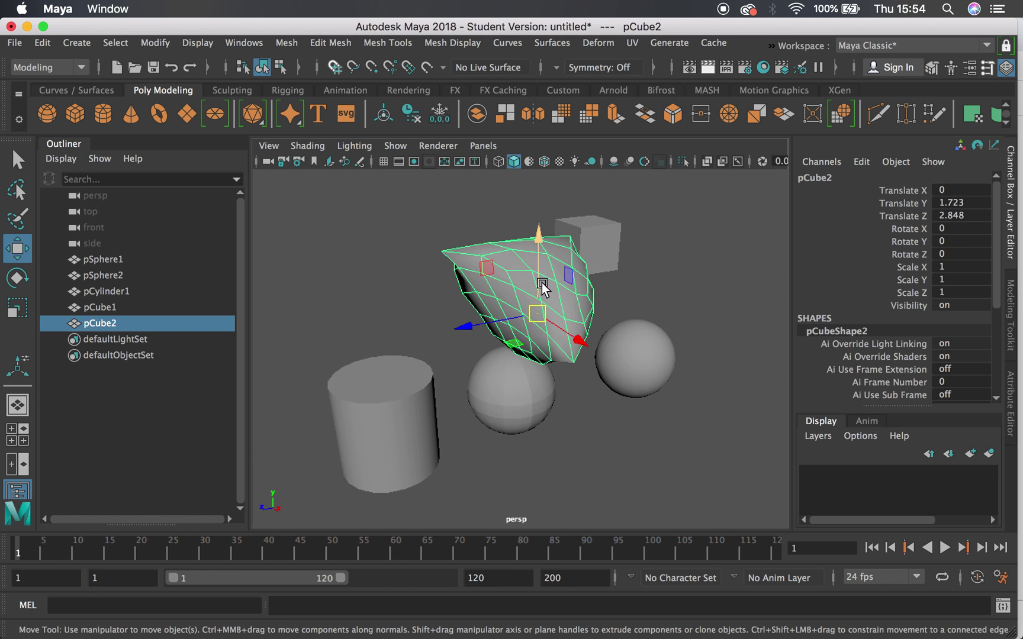
click(441, 44)
click(476, 167)
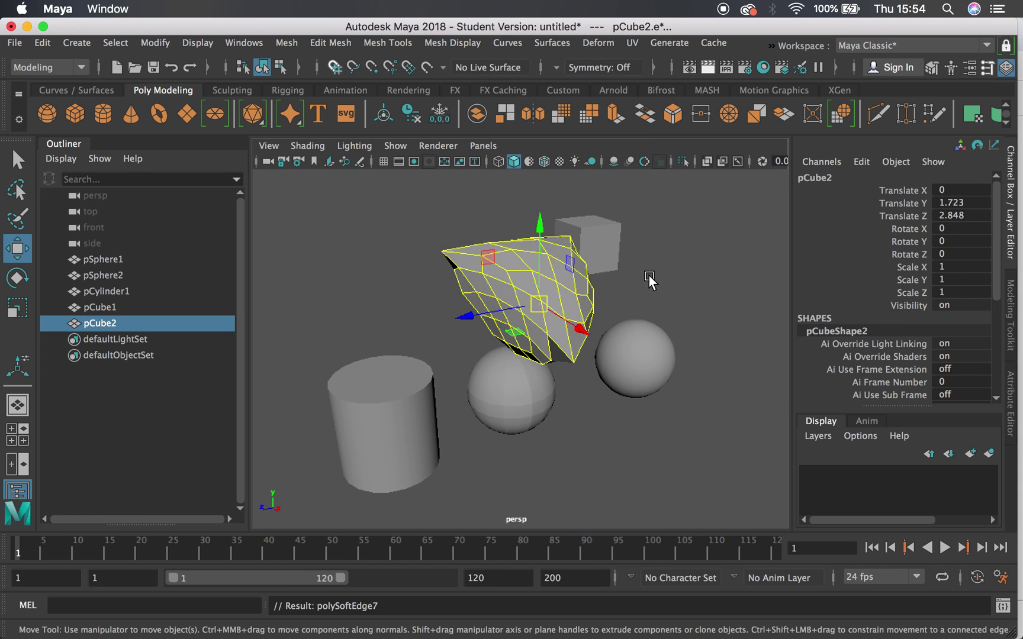
Clear the selection and examine the hardened shading on the deformed pCube2 from another side
click(654, 277)
alt+drag(660, 279, 497, 256)
alt+middle_drag(416, 250, 487, 283)
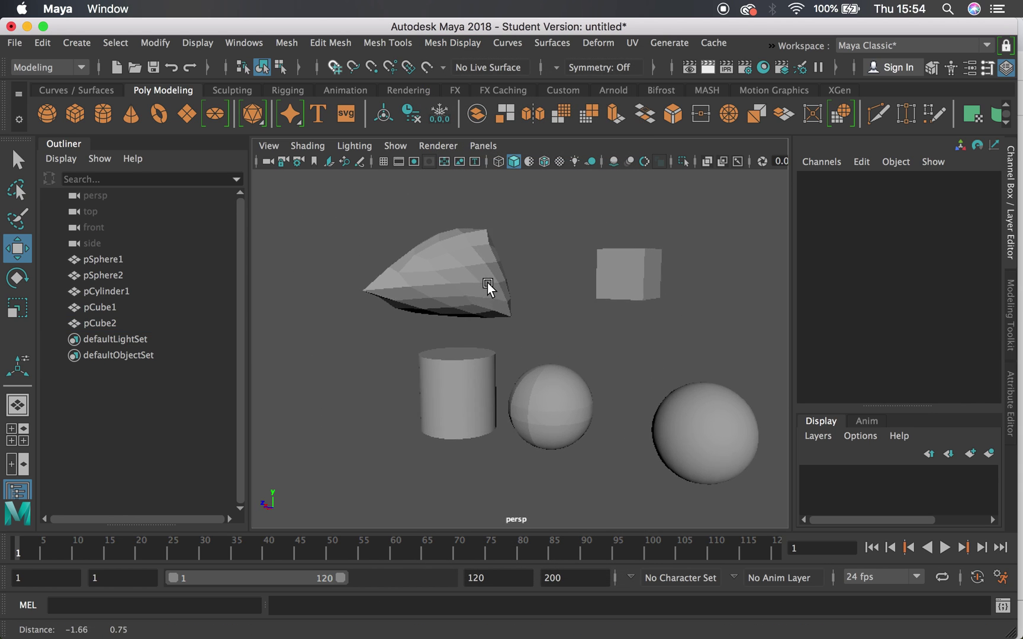
alt+right_drag(489, 284, 596, 331)
alt+middle_drag(458, 283, 517, 345)
alt+right_drag(516, 345, 453, 311)
Pull an upper face of pCube2 outward with soft selection and clear the selection
click(457, 293)
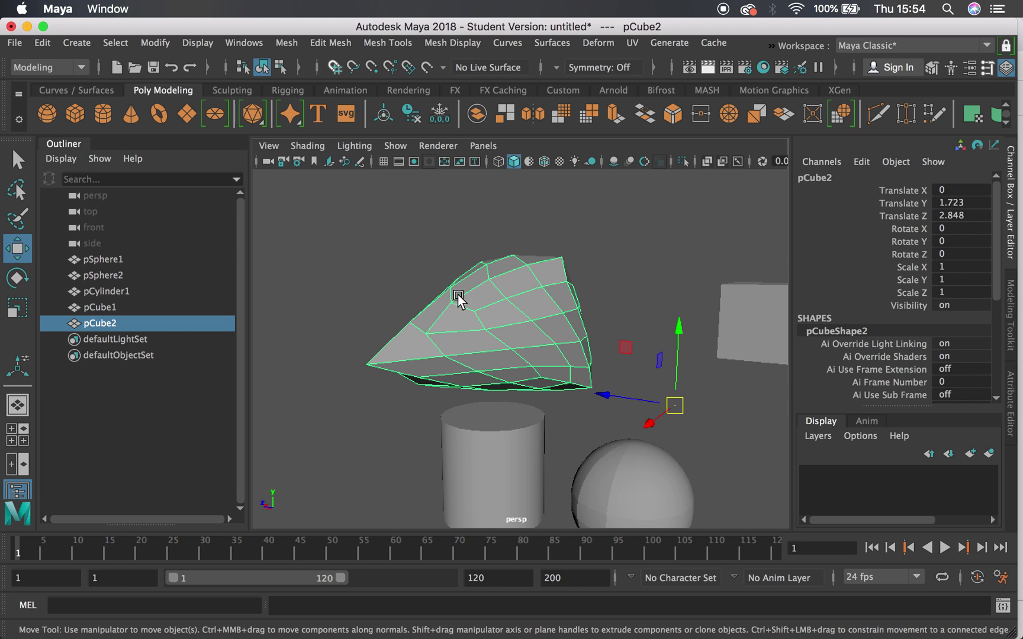
right_click(461, 299)
click(458, 226)
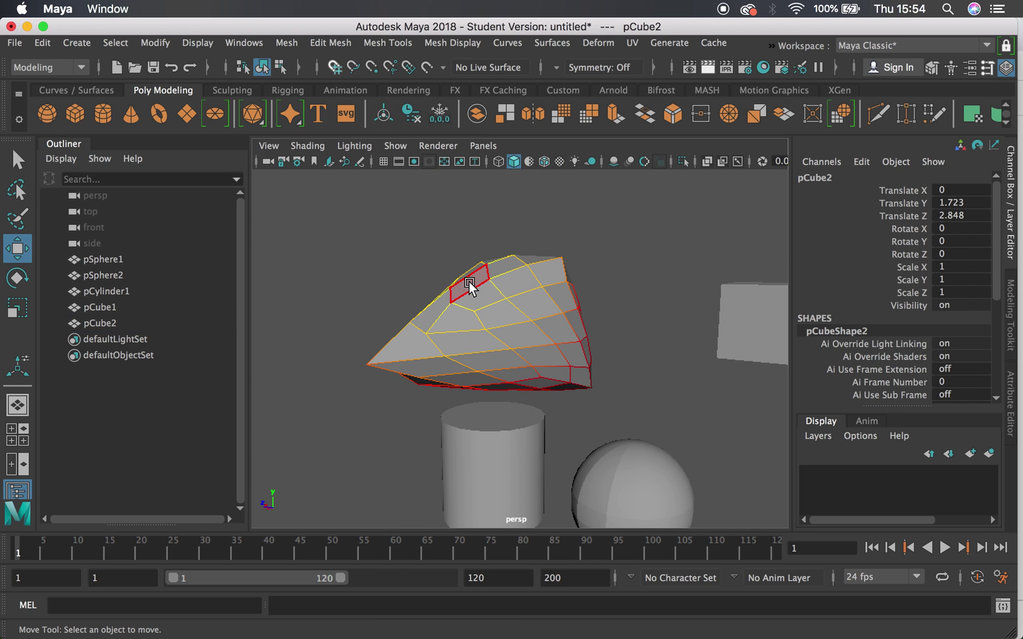
click(469, 283)
drag(470, 280, 418, 136)
alt+drag(533, 331, 617, 308)
click(670, 250)
Examine the faceted pCube2 alongside the cylinder and spheres, and bring up the edge hardening and softening commands
alt+drag(636, 362, 691, 355)
alt+drag(488, 370, 555, 347)
alt+right_drag(554, 347, 488, 277)
alt+drag(515, 285, 464, 294)
alt+middle_drag(559, 258, 484, 278)
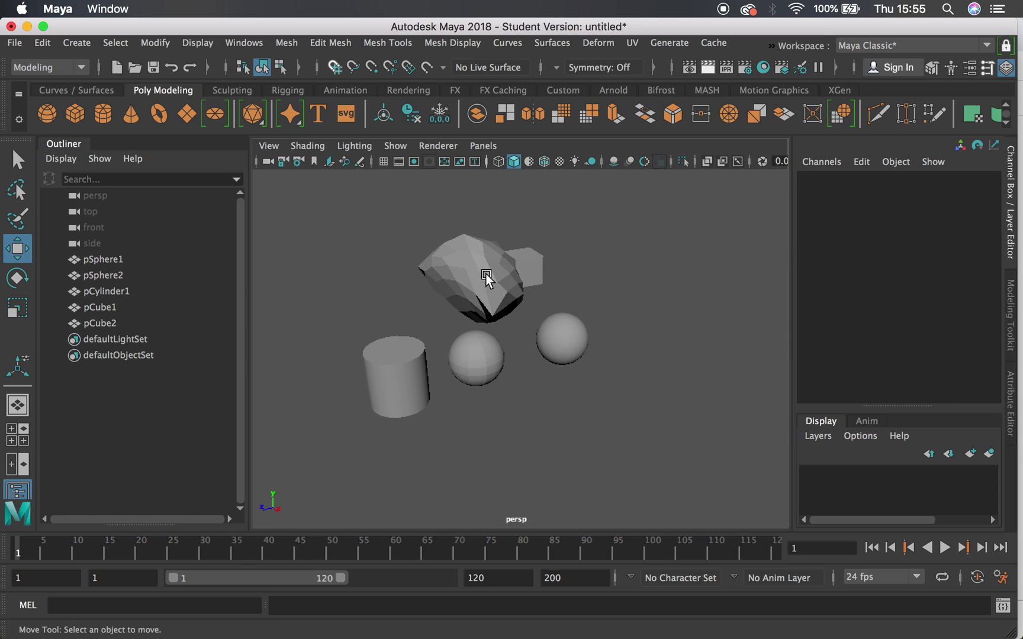
click(452, 44)
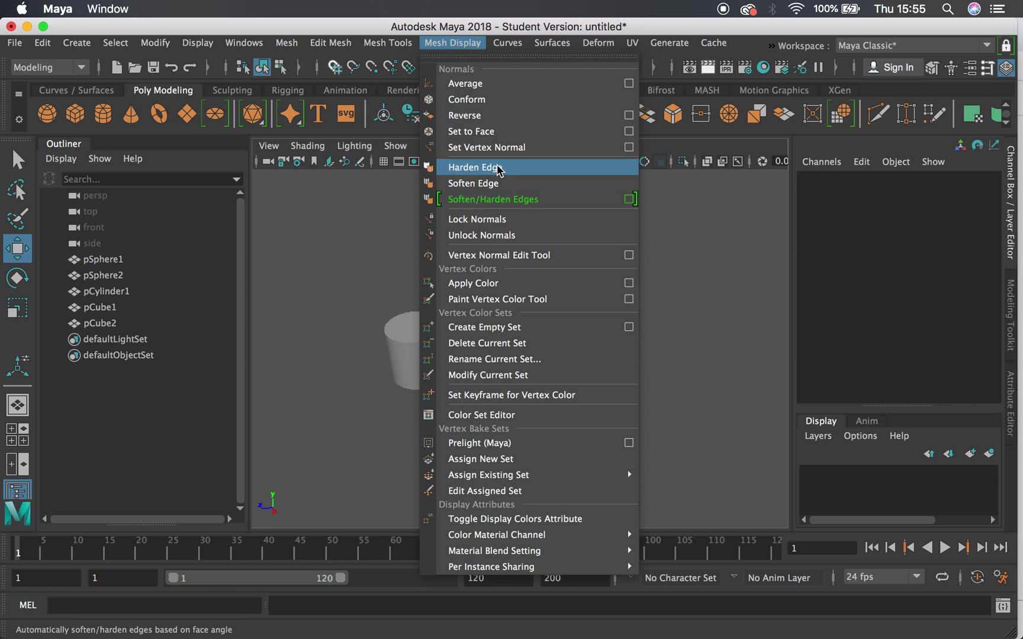